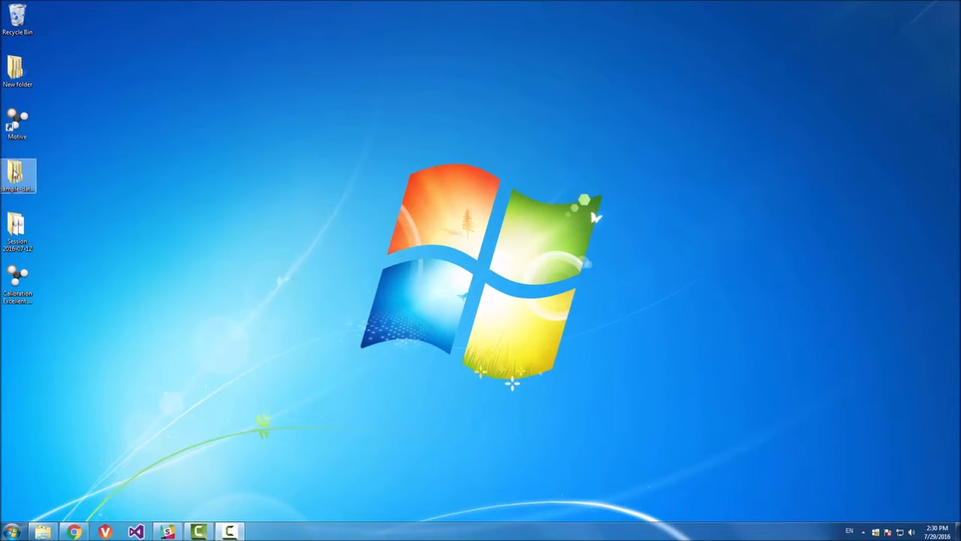
Step: Open the Rigid Body intro take from the Samples folder under sample-data-1.1, Sample Data 1.3, For Tutorial Videos
{"action": "double_click", "coordinate": [15, 174]}
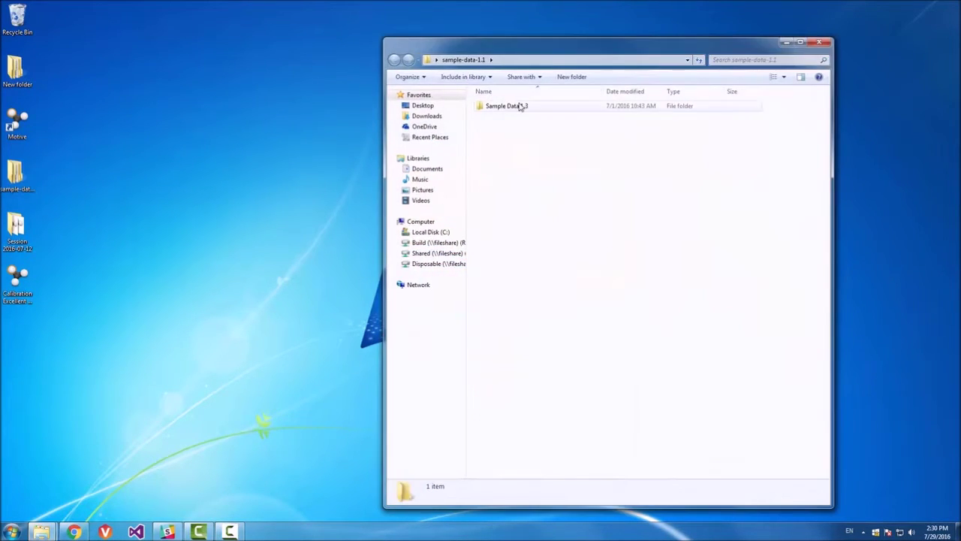
{"action": "double_click", "coordinate": [520, 106]}
{"action": "double_click", "coordinate": [522, 117]}
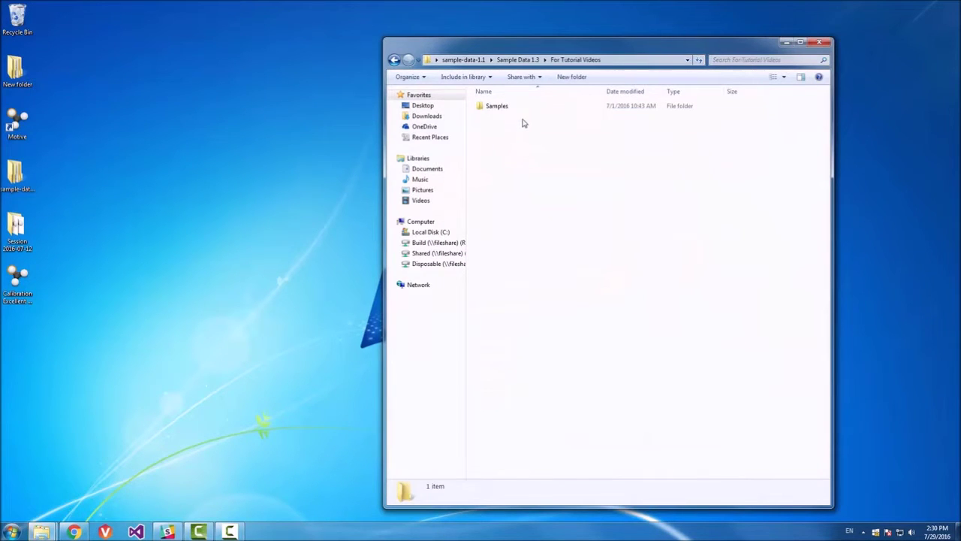
{"action": "double_click", "coordinate": [518, 106]}
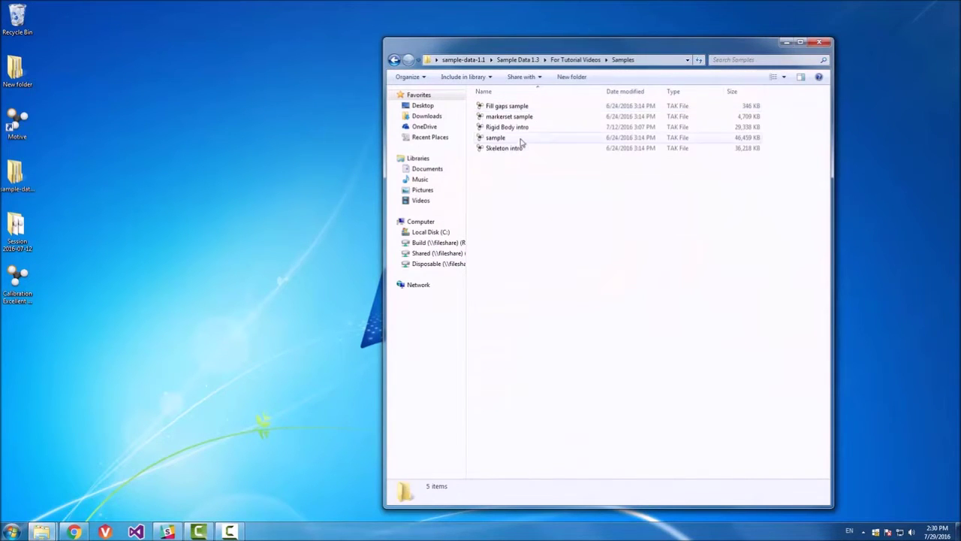
{"action": "left_click", "coordinate": [521, 128]}
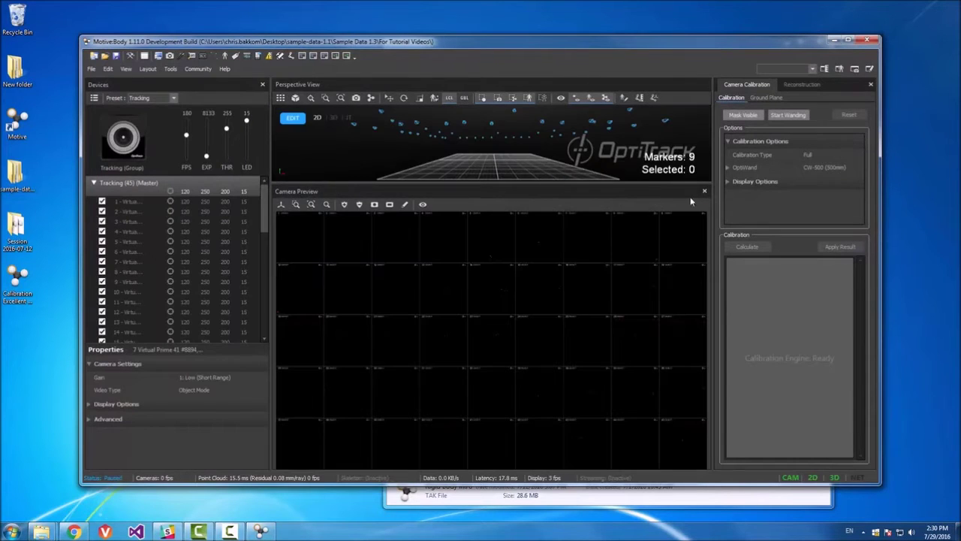
Step: Close the Camera Preview pane and maximize the Motive window, leaving the Perspective View as the main viewport
{"action": "left_click", "coordinate": [704, 193]}
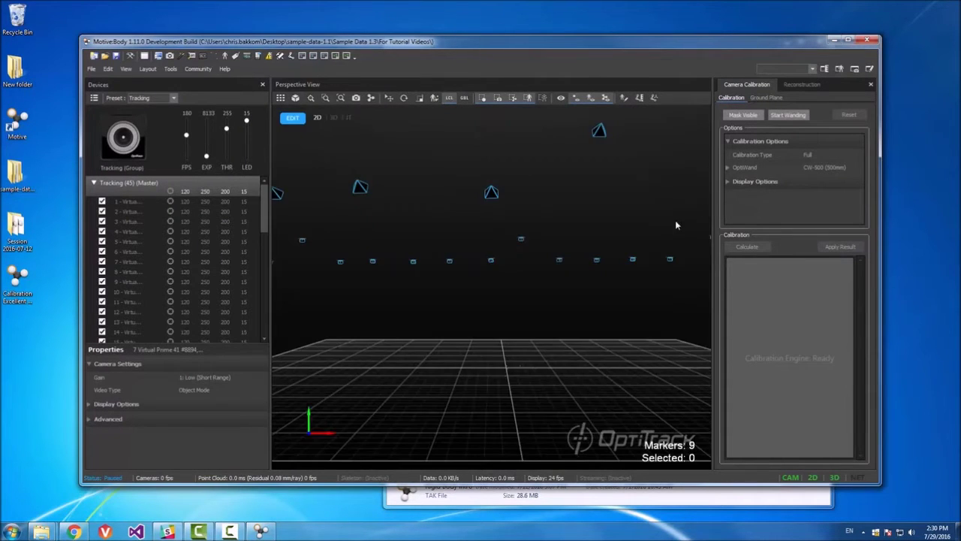
{"action": "right_click_drag", "start_coordinate": [585, 211], "coordinate": [578, 303]}
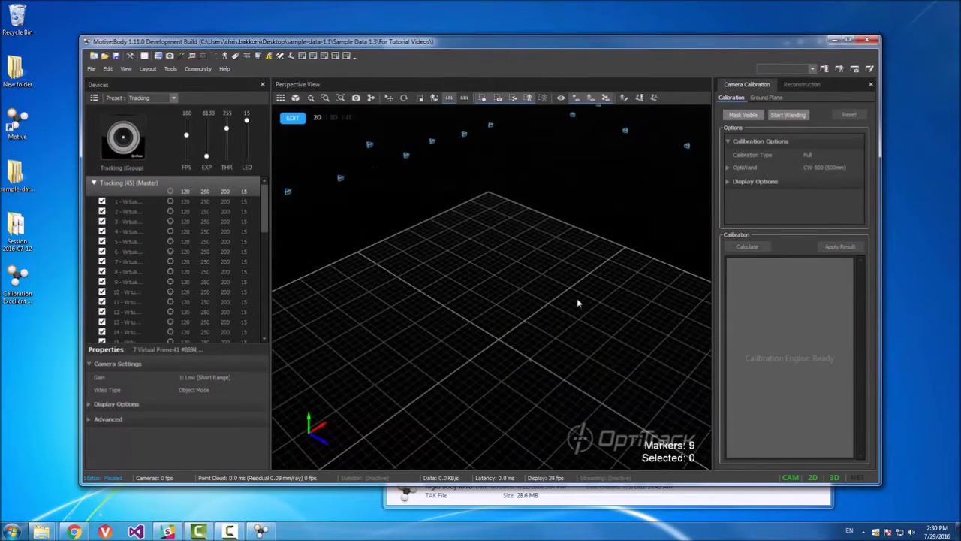
{"action": "scroll", "coordinate": [526, 338], "scroll_direction": "up", "scroll_amount": 10}
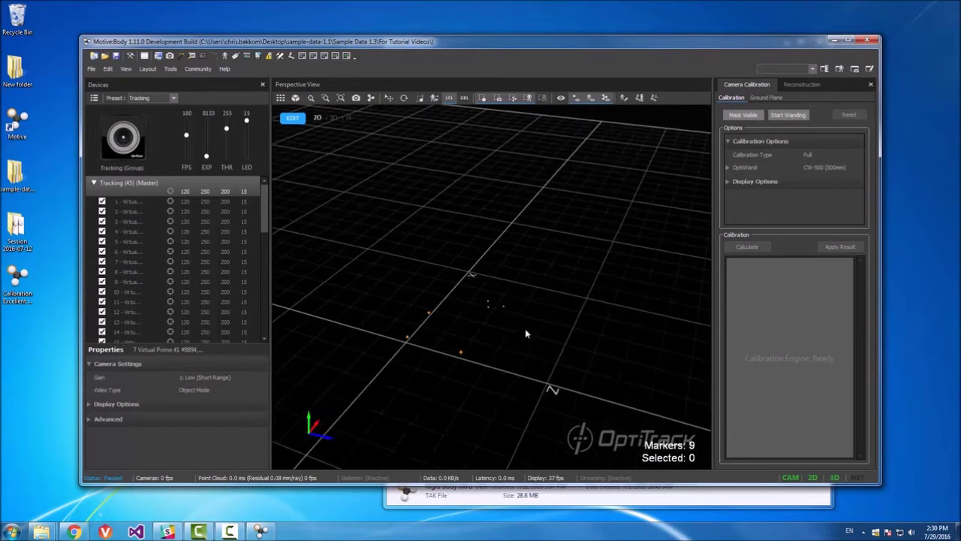
{"action": "right_click_drag", "start_coordinate": [529, 268], "coordinate": [556, 274]}
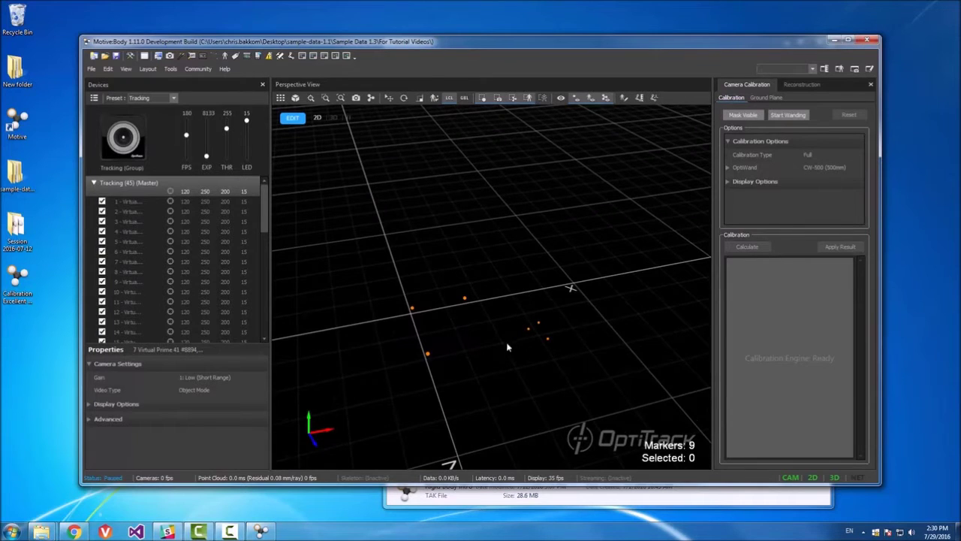
{"action": "scroll", "coordinate": [512, 344], "scroll_direction": "down", "scroll_amount": 5}
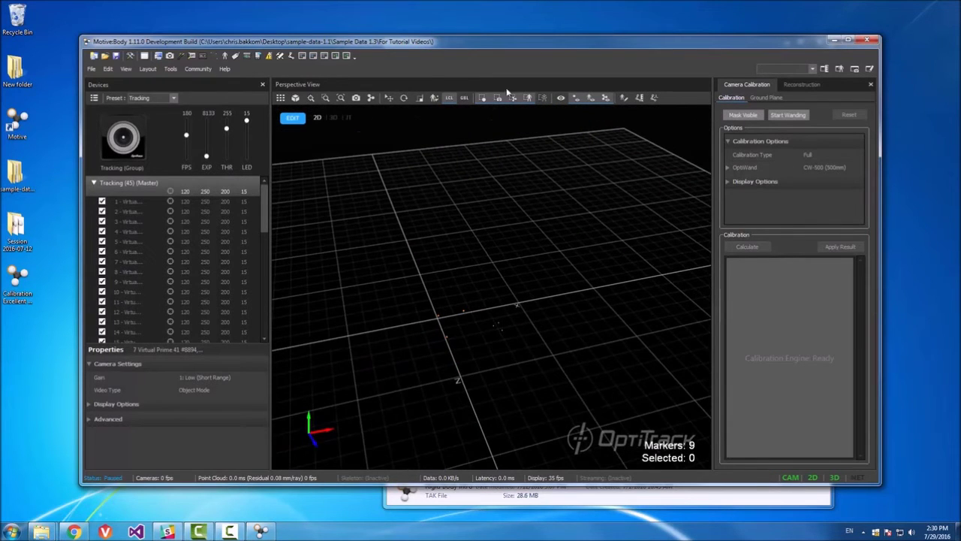
{"action": "double_click", "coordinate": [499, 43]}
Step: Select the three markers at the grid origin to inspect their tracking rays
{"action": "right_click_drag", "start_coordinate": [440, 335], "coordinate": [515, 322]}
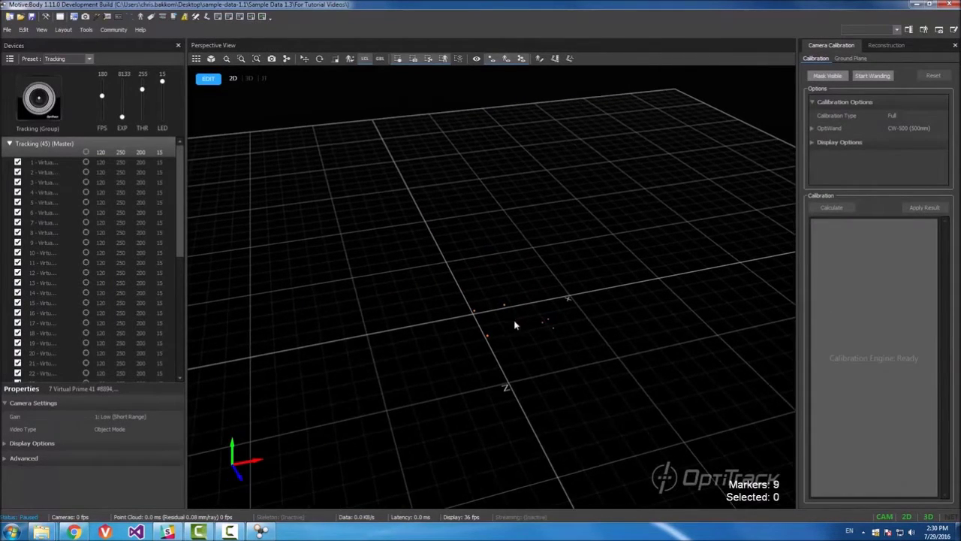
{"action": "scroll", "coordinate": [552, 311], "scroll_direction": "up", "scroll_amount": 3}
{"action": "left_click_drag", "start_coordinate": [394, 261], "coordinate": [509, 401]}
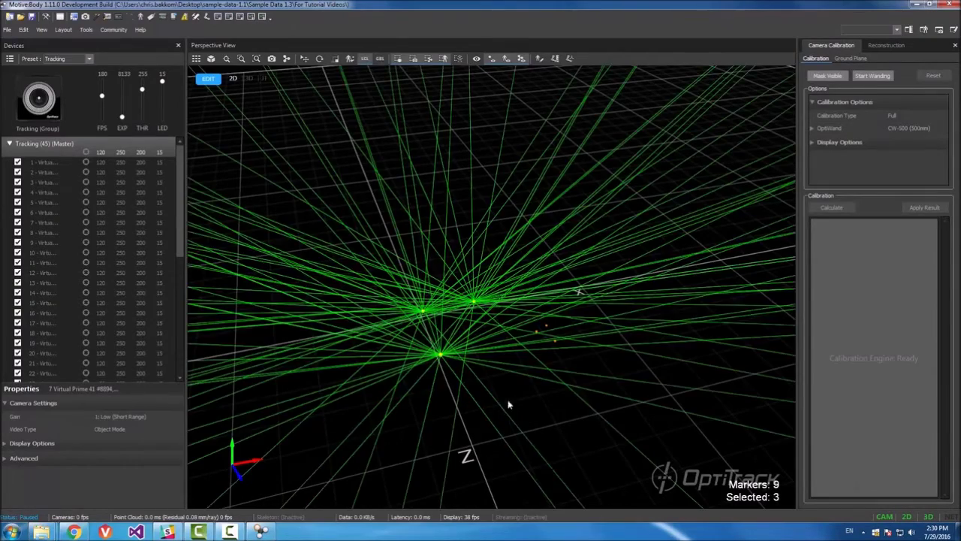
{"action": "right_click_drag", "start_coordinate": [627, 353], "coordinate": [423, 300]}
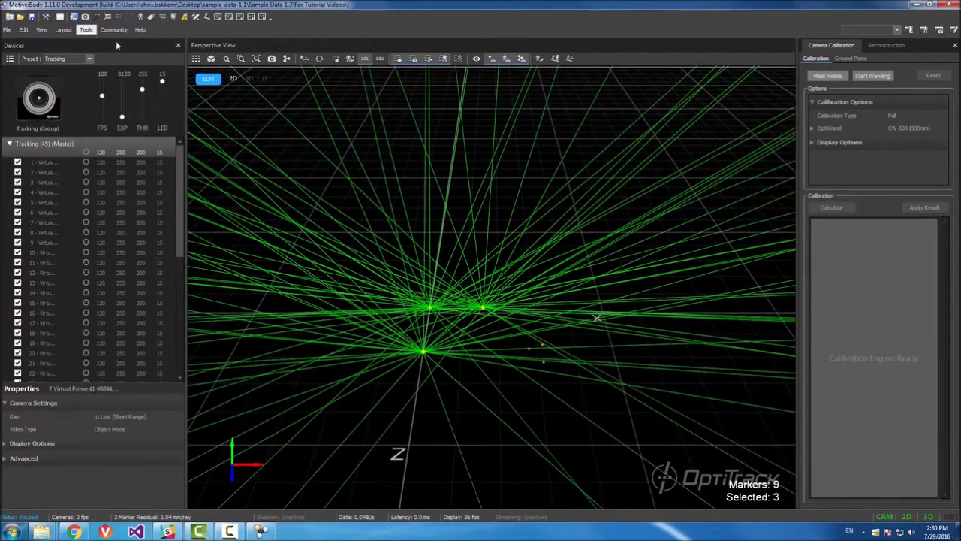
Step: Show the Timeline pane and move the playhead to frame 510
{"action": "left_click", "coordinate": [121, 17]}
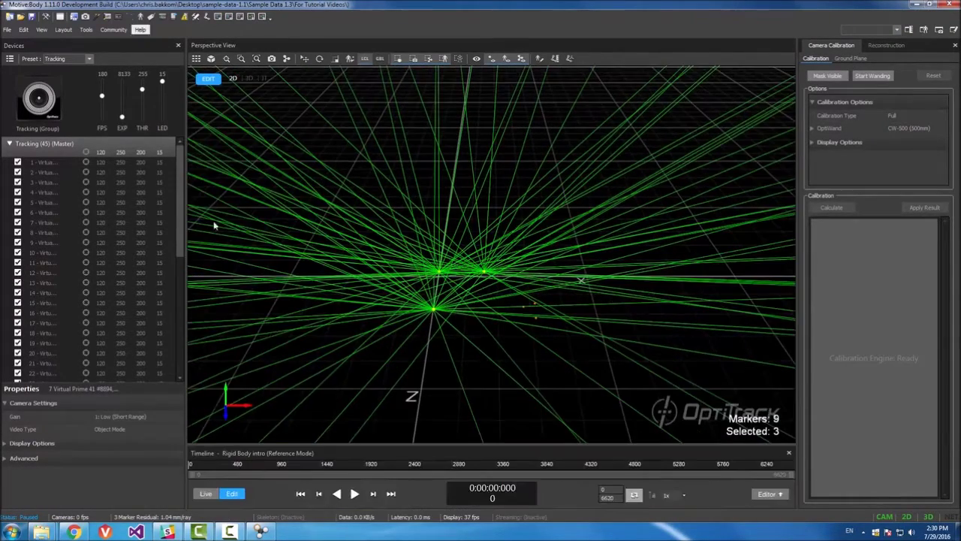
{"action": "left_click", "coordinate": [232, 465]}
{"action": "scroll", "coordinate": [526, 308], "scroll_direction": "up", "scroll_amount": 4}
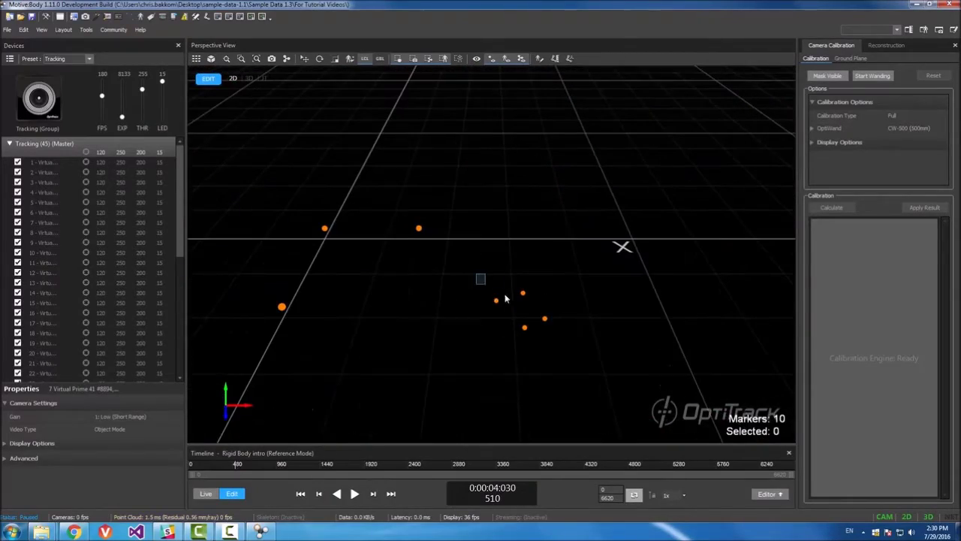
Step: Create a rigid body from the cluster of four markers near the X axis label
{"action": "left_click_drag", "start_coordinate": [505, 299], "coordinate": [581, 356]}
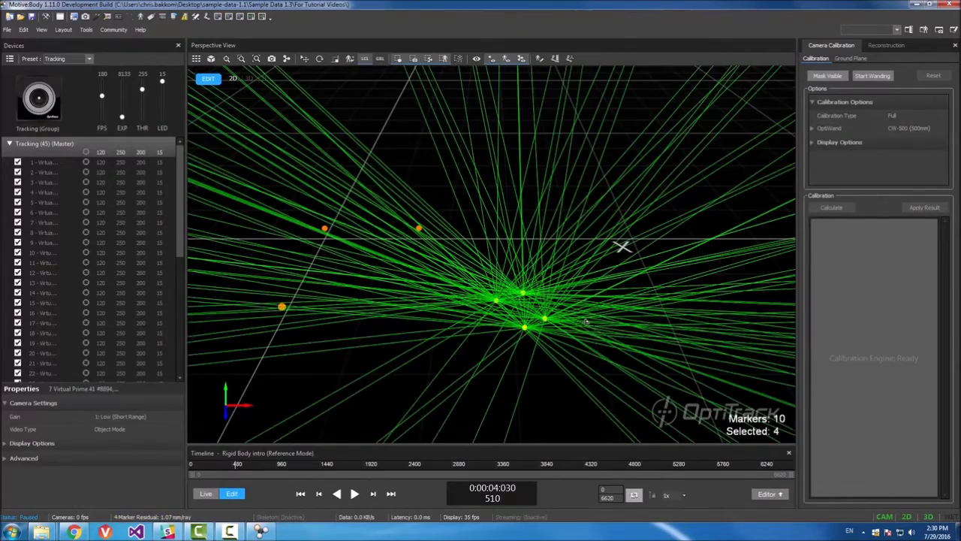
{"action": "right_click_drag", "start_coordinate": [586, 321], "coordinate": [495, 297]}
{"action": "left_click", "coordinate": [534, 325]}
{"action": "left_click_drag", "start_coordinate": [475, 284], "coordinate": [544, 331]}
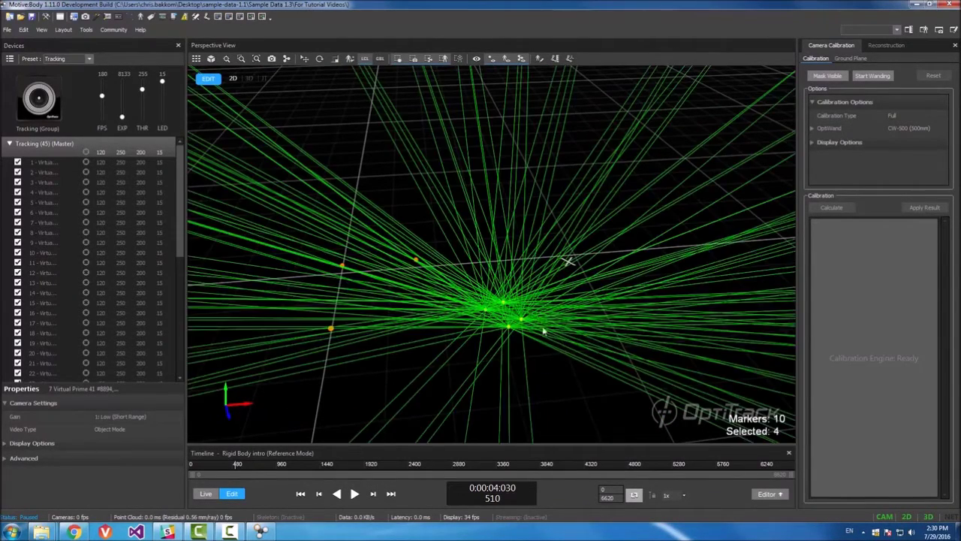
{"action": "right_click", "coordinate": [523, 322]}
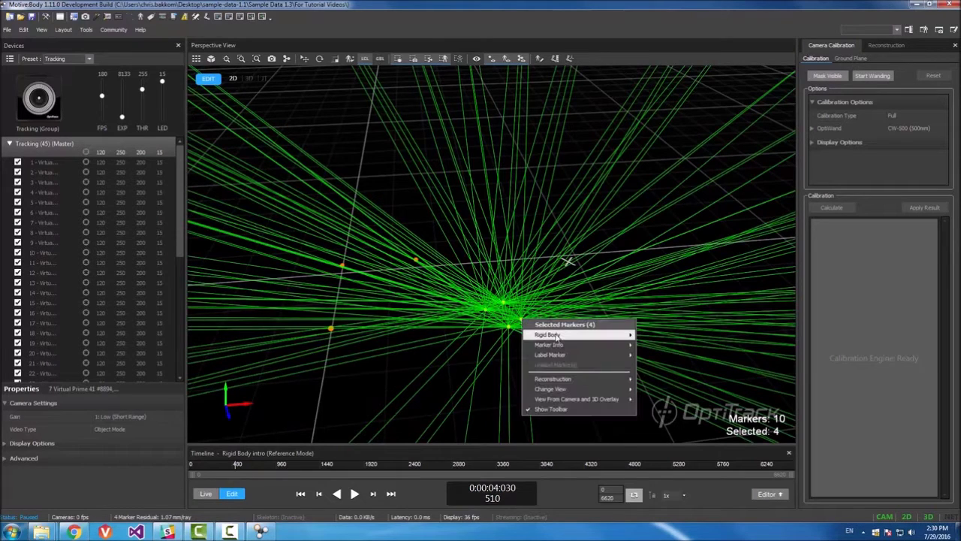
{"action": "mouse_move", "coordinate": [560, 337]}
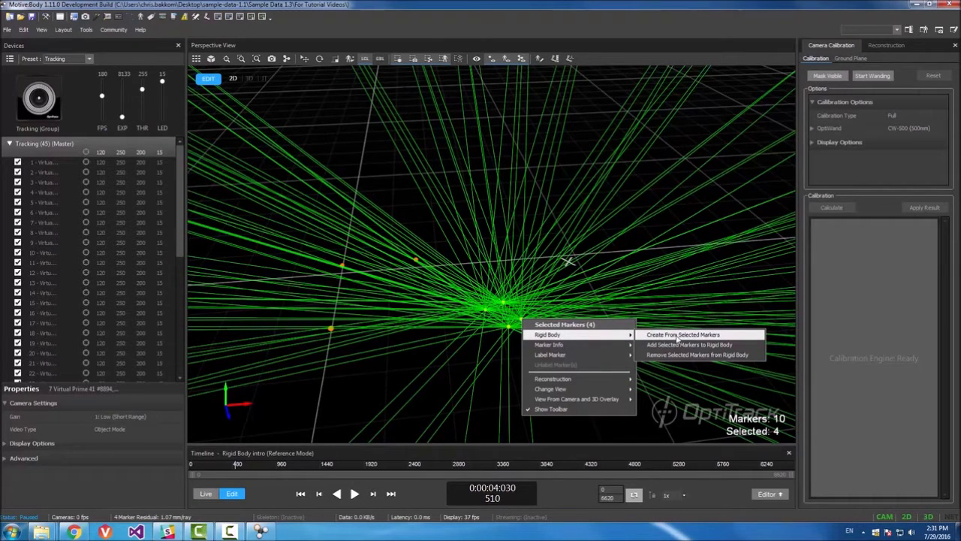
{"action": "left_click", "coordinate": [679, 335]}
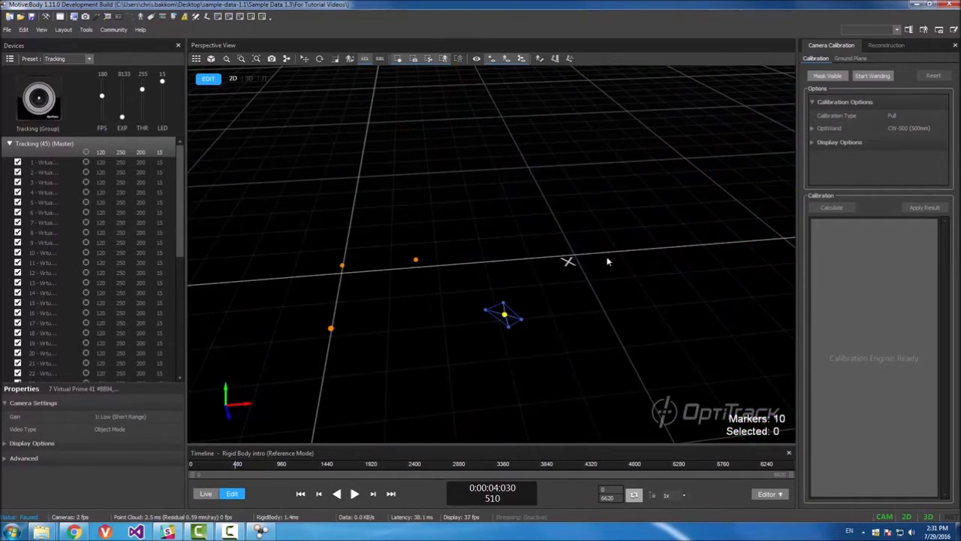
Step: Open the Project pane and dock it alongside the Devices pane
{"action": "right_click_drag", "start_coordinate": [611, 260], "coordinate": [578, 252]}
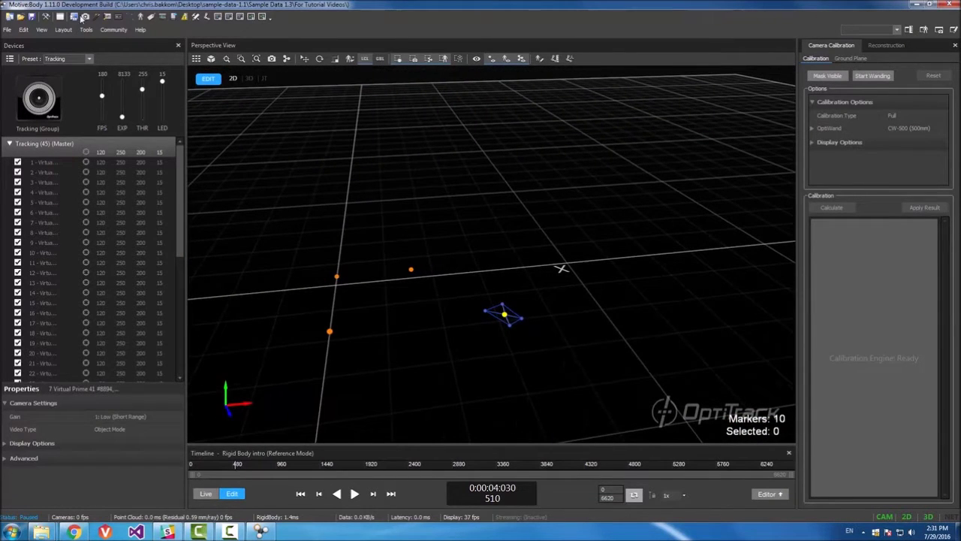
{"action": "left_click", "coordinate": [74, 16]}
{"action": "left_click_drag", "start_coordinate": [211, 47], "coordinate": [97, 142]}
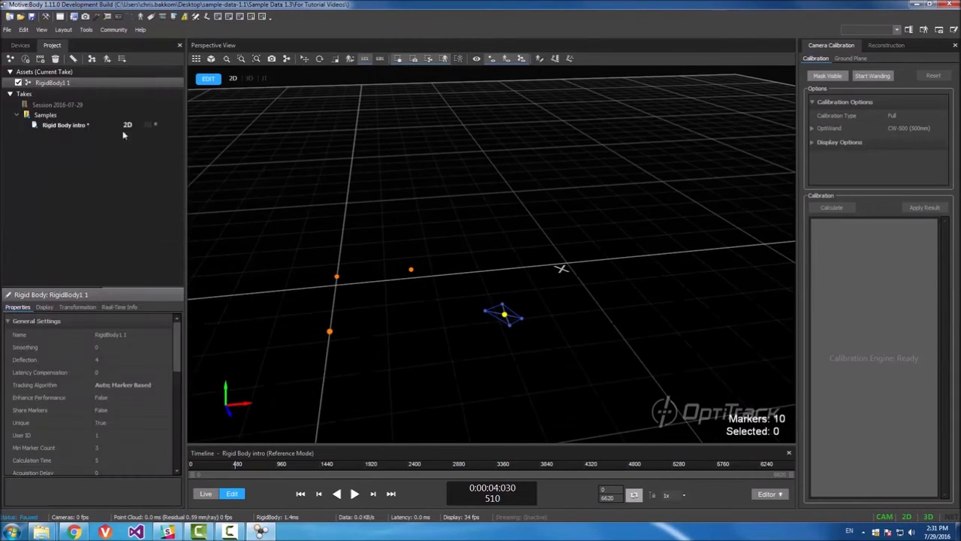
Step: View the take in 3D mode, return it to 2D mode and scrub to frame 1370 to check the rigid body's tracking
{"action": "left_click", "coordinate": [147, 125]}
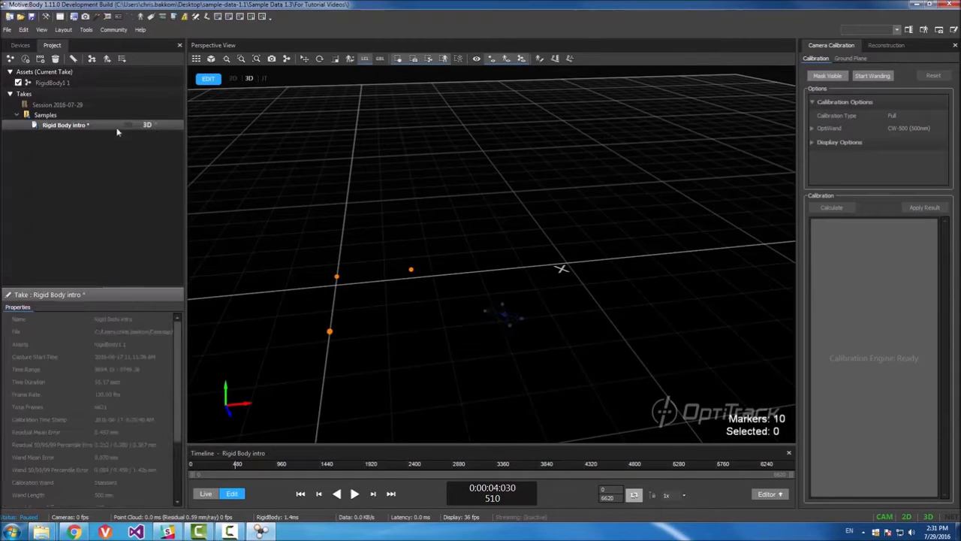
{"action": "right_click_drag", "start_coordinate": [546, 324], "coordinate": [533, 301]}
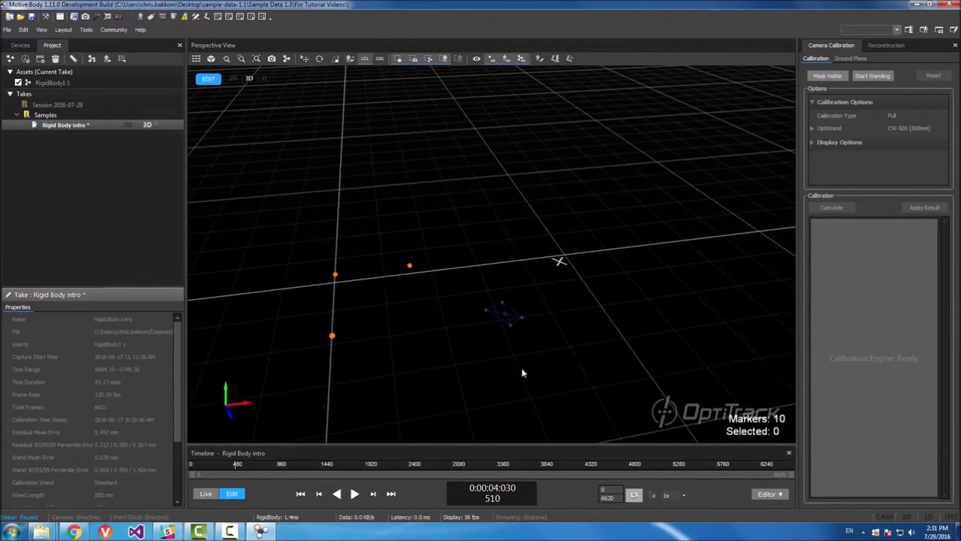
{"action": "mouse_move", "coordinate": [233, 465]}
{"action": "left_mouse_down"}
{"action": "mouse_move", "coordinate": [279, 467]}
{"action": "mouse_move", "coordinate": [239, 467]}
{"action": "left_mouse_up"}
{"action": "left_click", "coordinate": [127, 125]}
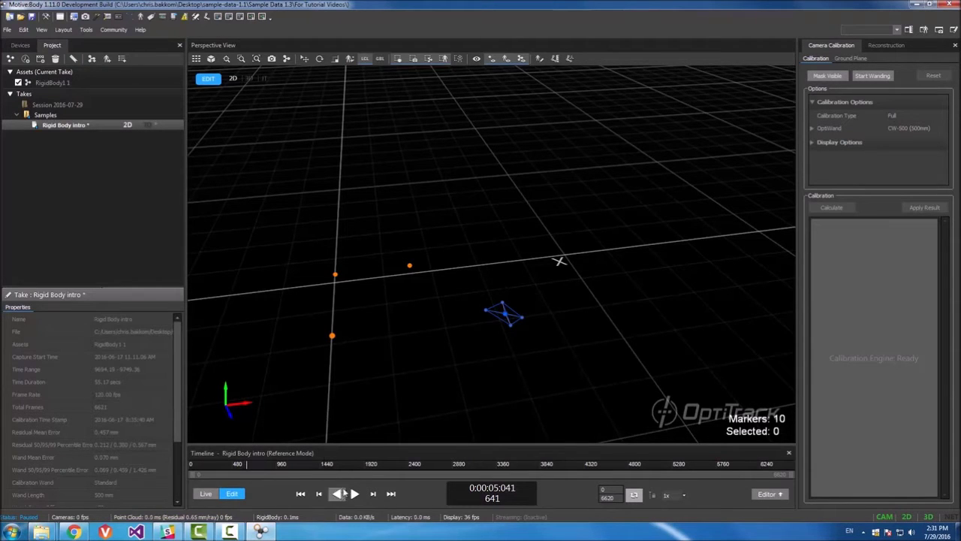
{"action": "left_click", "coordinate": [360, 466]}
{"action": "mouse_move", "coordinate": [359, 465]}
{"action": "left_mouse_down"}
{"action": "mouse_move", "coordinate": [369, 466]}
{"action": "mouse_move", "coordinate": [314, 466]}
{"action": "left_mouse_up"}
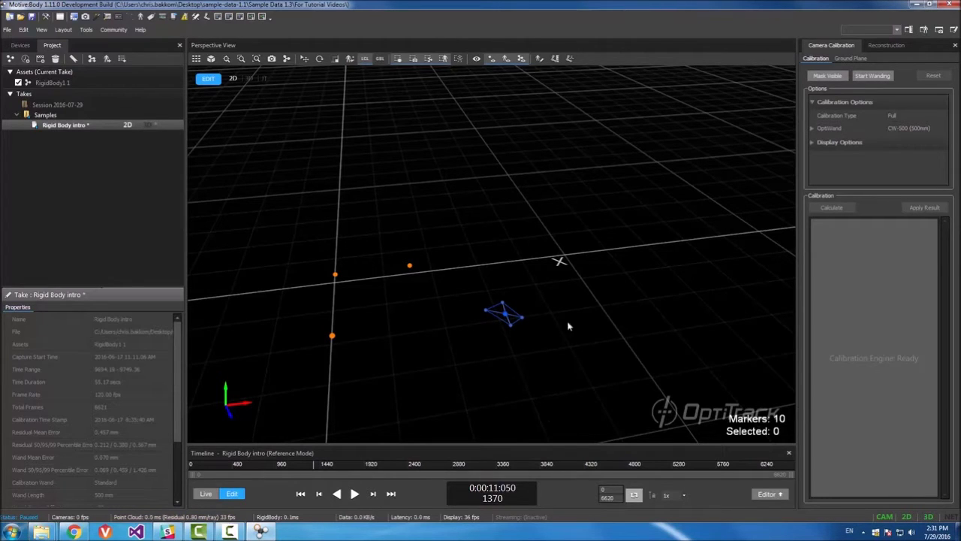
Step: Delete the four-marker rigid body asset from the current take
{"action": "left_click", "coordinate": [63, 83]}
{"action": "key", "text": "Delete"}
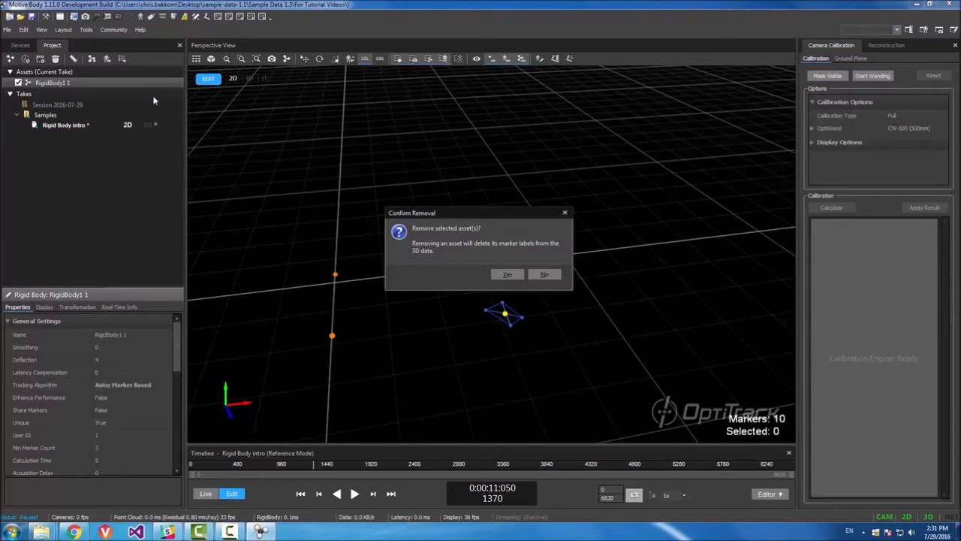
{"action": "left_click", "coordinate": [505, 275]}
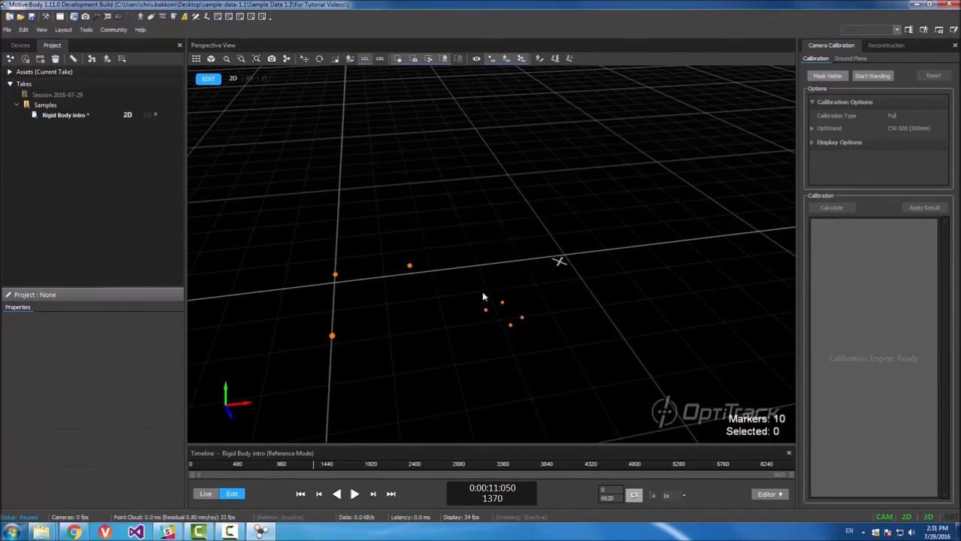
Step: Create a rigid body from three of the four clustered markers, leaving out the one nearest the X axis label
{"action": "scroll", "coordinate": [520, 292], "scroll_direction": "up", "scroll_amount": 3}
{"action": "mouse_move", "coordinate": [521, 315]}
{"action": "right_mouse_down"}
{"action": "mouse_move", "coordinate": [548, 318]}
{"action": "mouse_move", "coordinate": [526, 305]}
{"action": "right_mouse_up"}
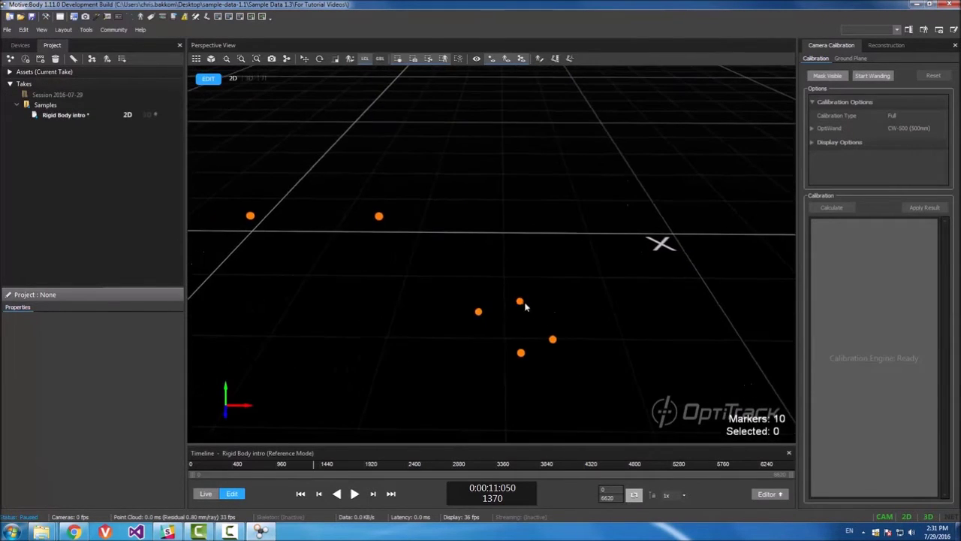
{"action": "left_click", "coordinate": [519, 302]}
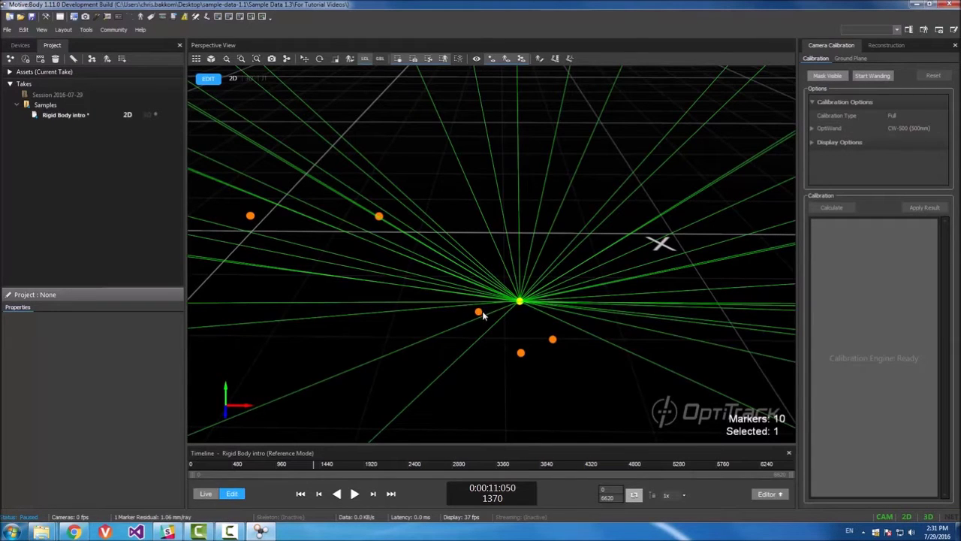
{"action": "left_click", "coordinate": [479, 313], "text": "ctrl"}
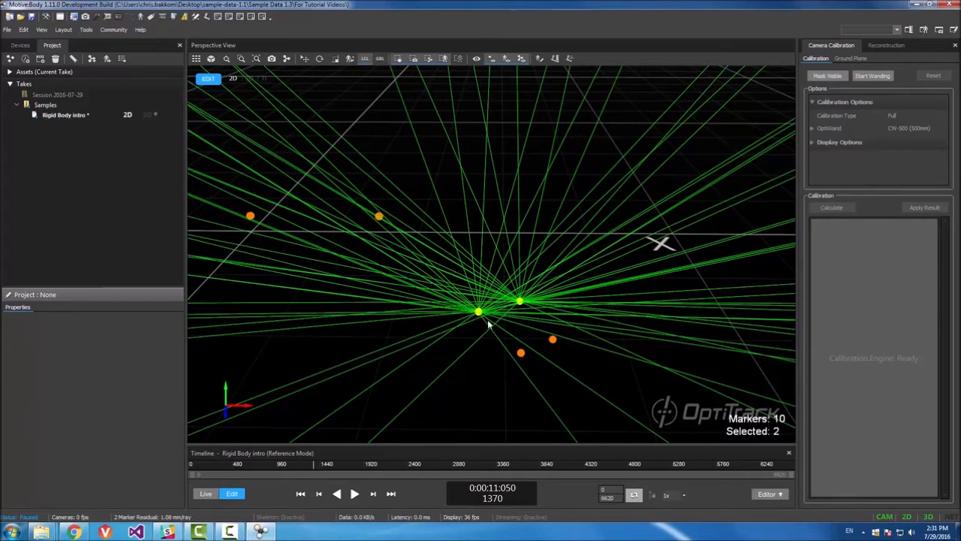
{"action": "left_click", "coordinate": [522, 354], "text": "ctrl"}
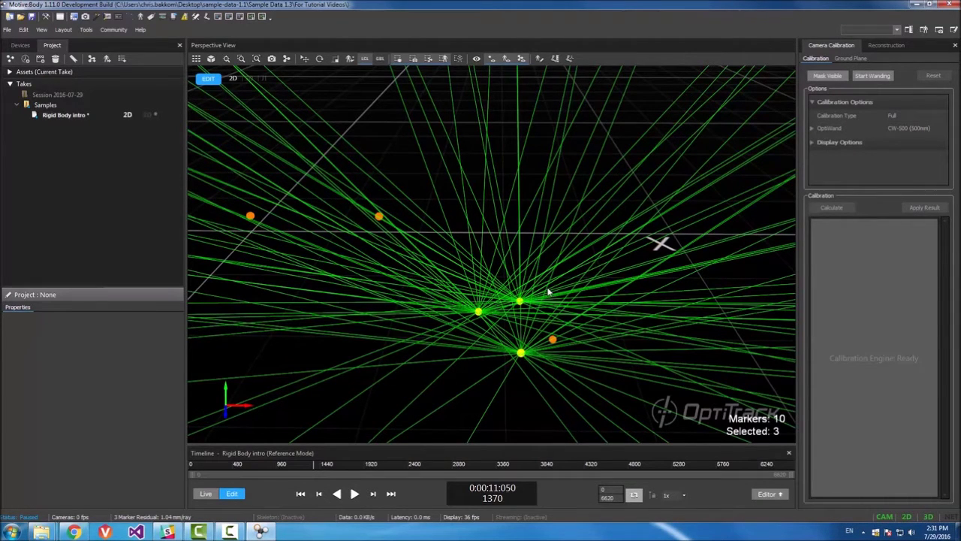
{"action": "key", "text": "ctrl+t"}
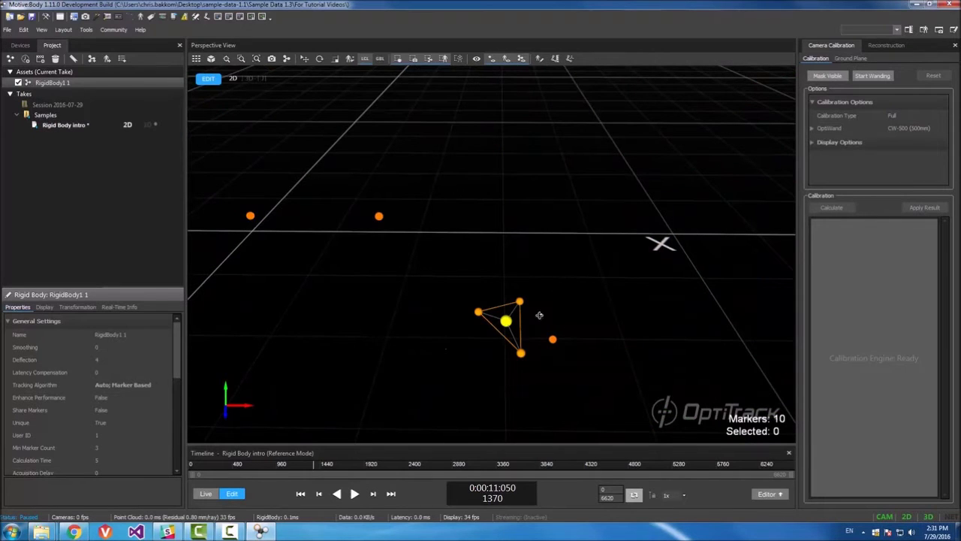
Step: Scrub the timeline to frame 1874 to examine how the three-marker rigid body tracks in motion
{"action": "right_click_drag", "start_coordinate": [536, 315], "coordinate": [565, 354]}
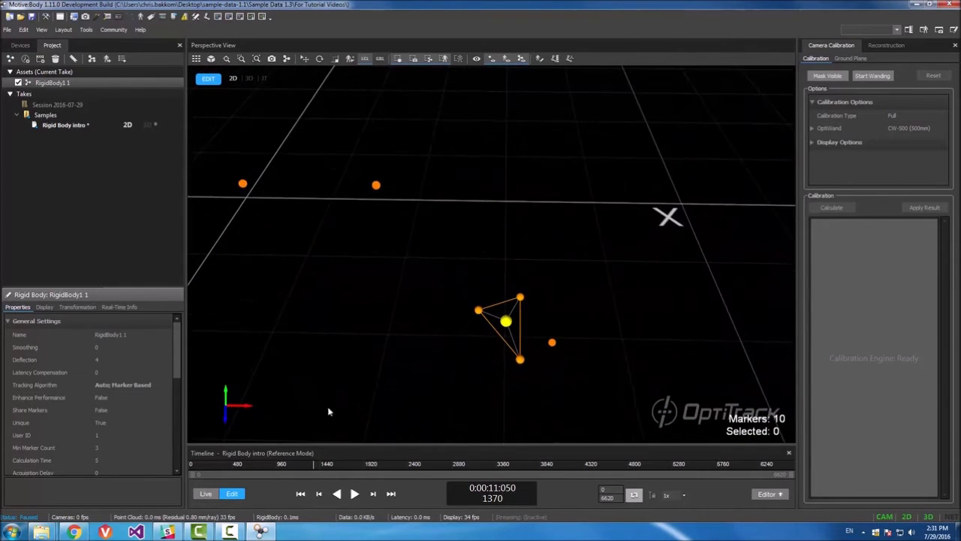
{"action": "left_click_drag", "start_coordinate": [315, 465], "coordinate": [359, 464]}
{"action": "right_click_drag", "start_coordinate": [467, 197], "coordinate": [484, 220]}
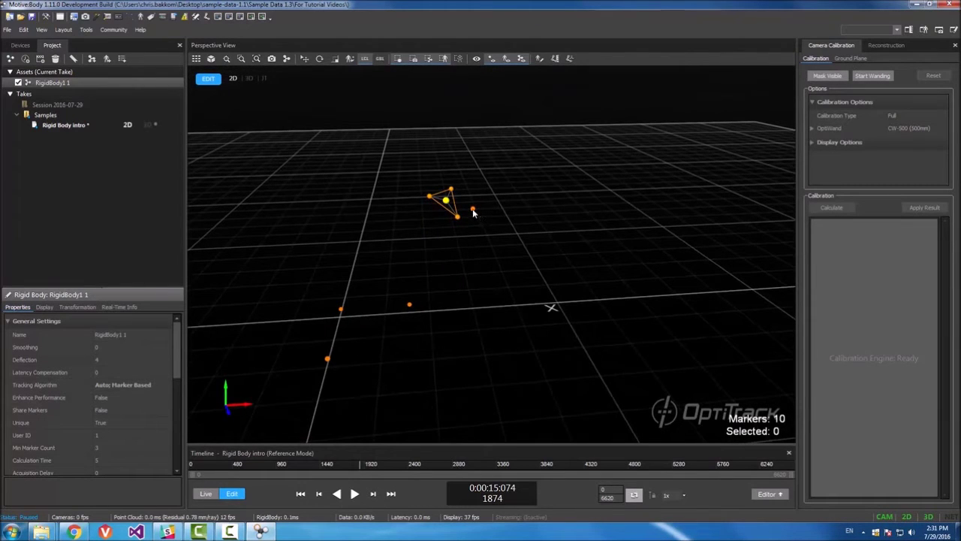
Step: Add the unassigned fourth marker of the cluster to the three-marker rigid body
{"action": "left_click", "coordinate": [472, 209]}
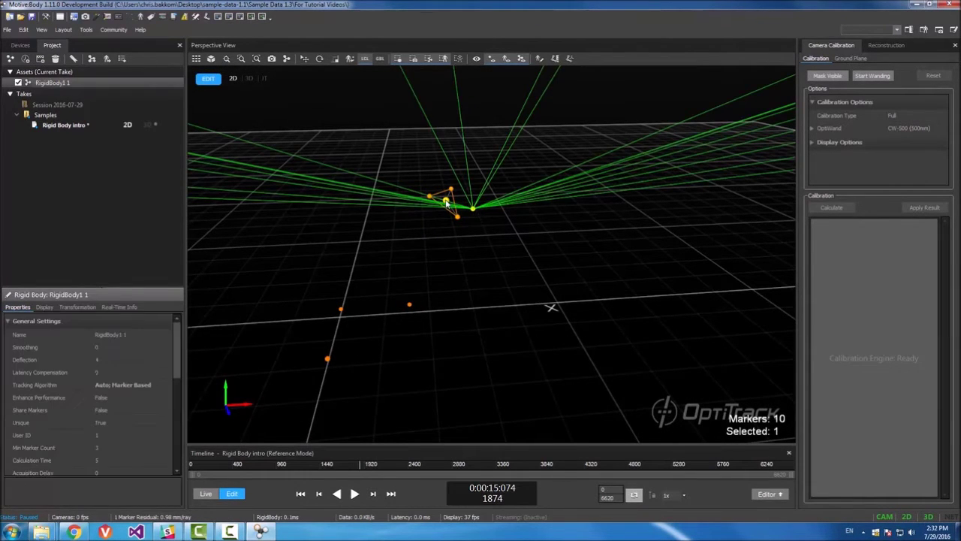
{"action": "right_click", "coordinate": [446, 203]}
{"action": "mouse_move", "coordinate": [492, 217]}
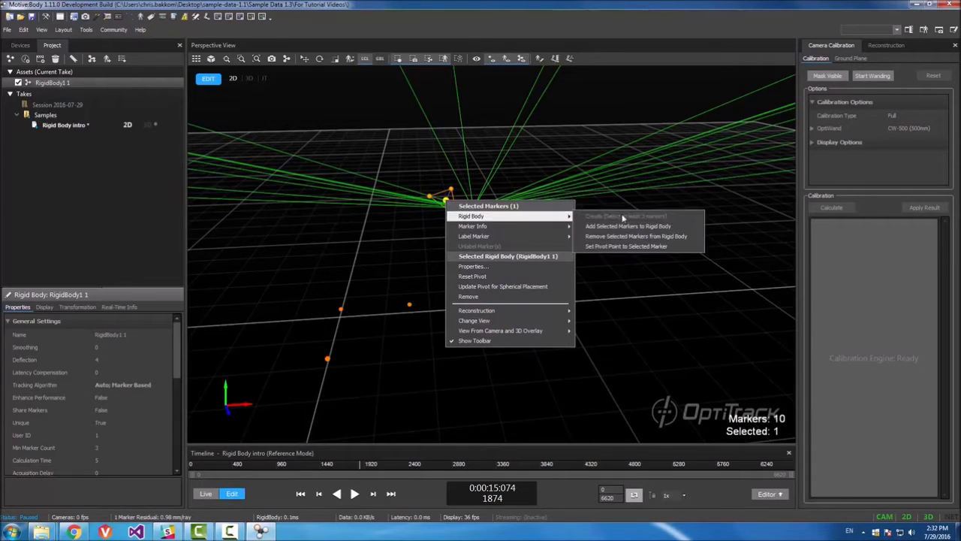
{"action": "left_click", "coordinate": [651, 229]}
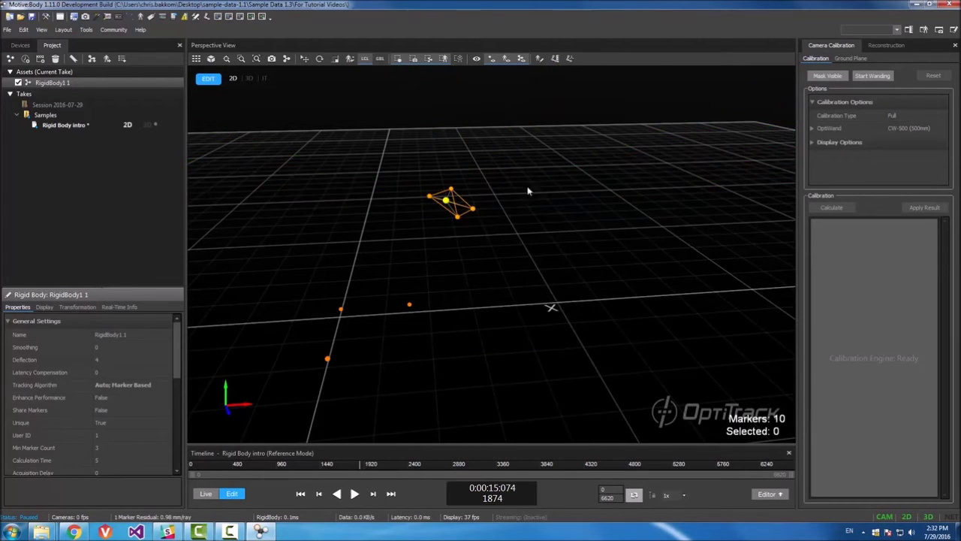
{"action": "right_click_drag", "start_coordinate": [528, 191], "coordinate": [474, 221]}
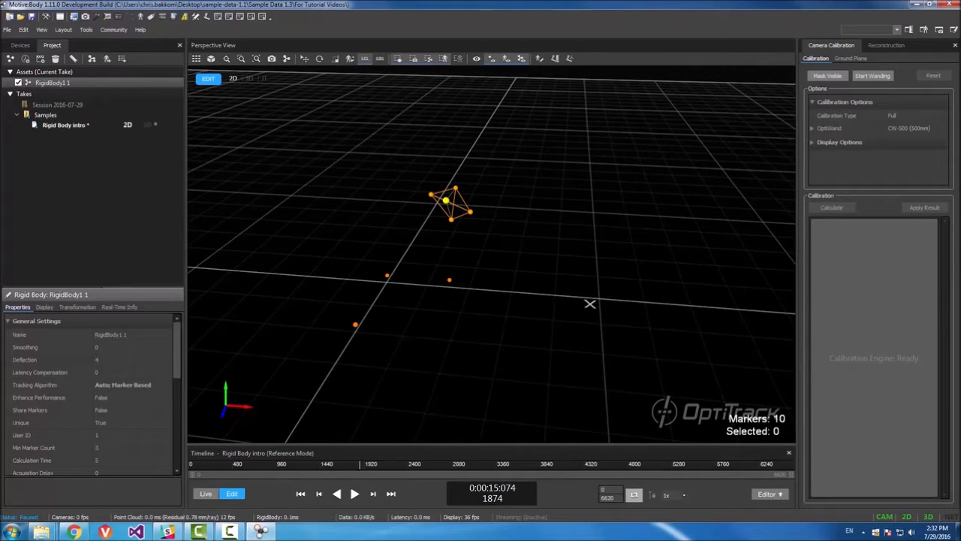
{"action": "left_click", "coordinate": [590, 303]}
{"action": "right_click_drag", "start_coordinate": [590, 300], "coordinate": [764, 423]}
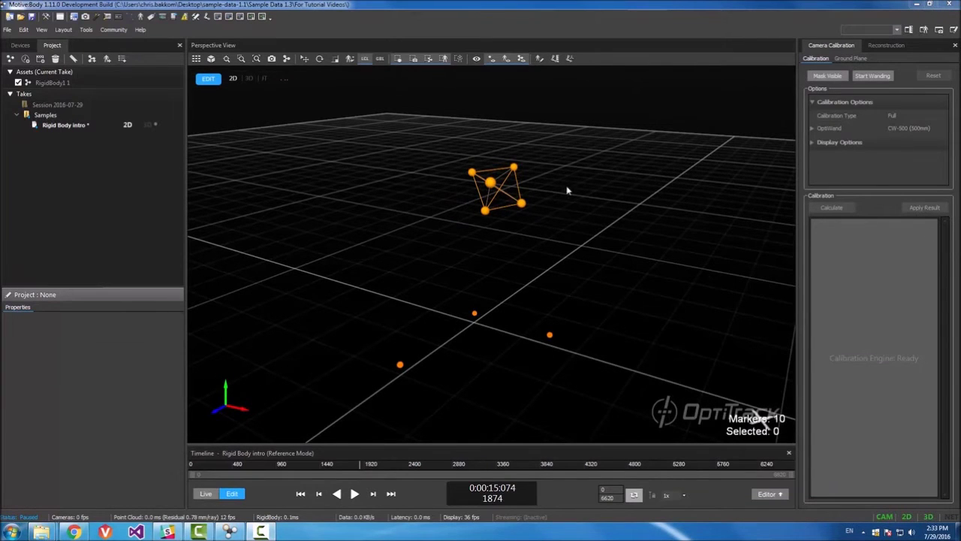
Step: Reset the pivot point of the four-marker rigid body and inspect its placement among the markers
{"action": "right_click_drag", "start_coordinate": [534, 178], "coordinate": [470, 200]}
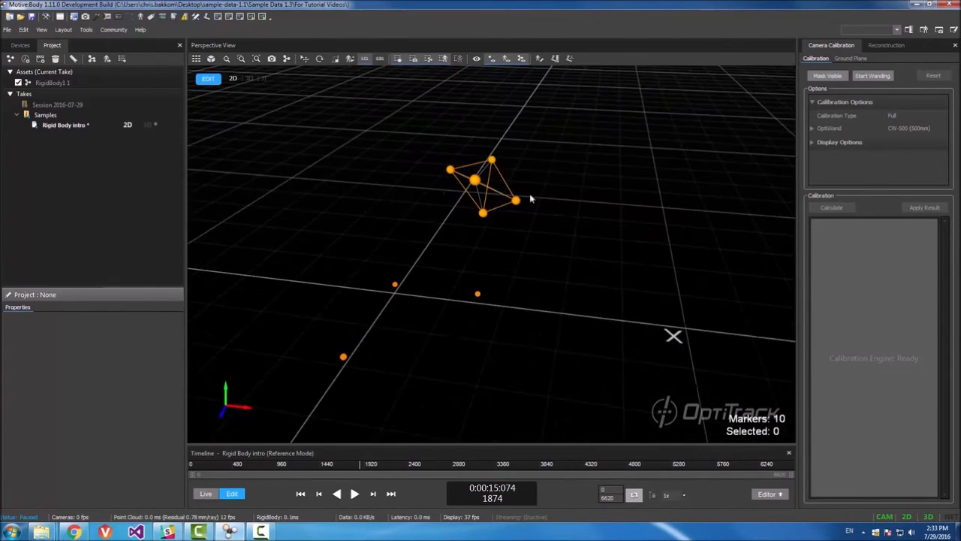
{"action": "right_click", "coordinate": [474, 179]}
{"action": "left_click", "coordinate": [474, 180]}
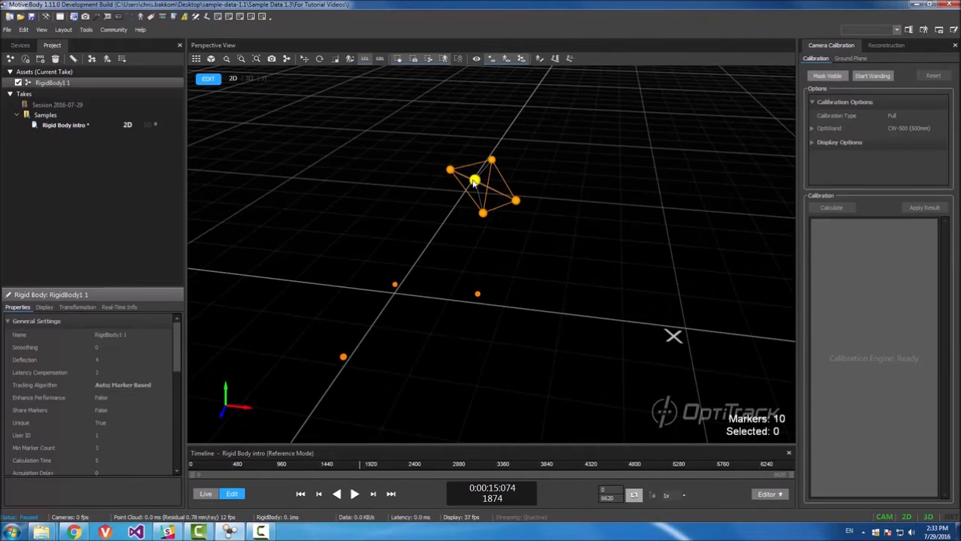
{"action": "right_click", "coordinate": [475, 180]}
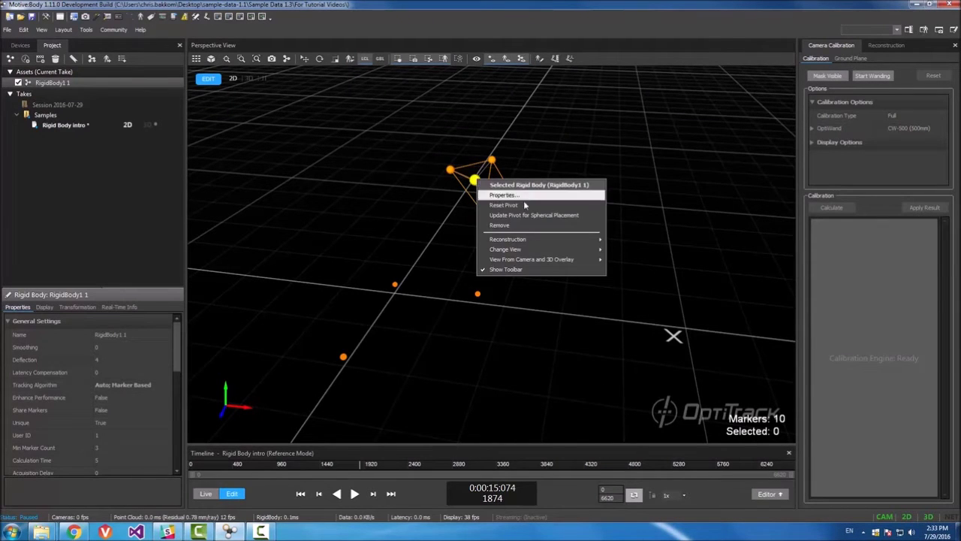
{"action": "left_click", "coordinate": [554, 204]}
{"action": "right_click_drag", "start_coordinate": [572, 178], "coordinate": [518, 169]}
{"action": "right_click_drag", "start_coordinate": [570, 183], "coordinate": [653, 200]}
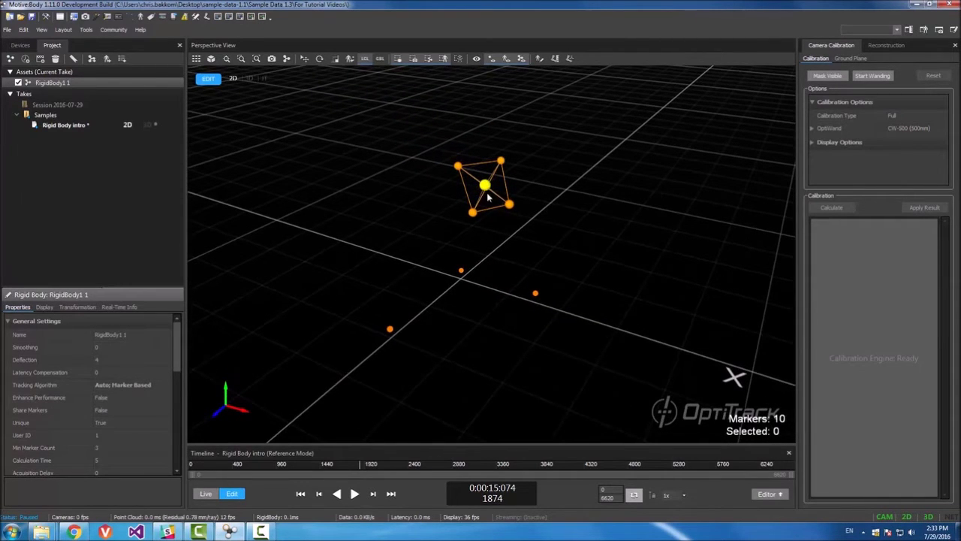
{"action": "right_click_drag", "start_coordinate": [568, 182], "coordinate": [501, 192]}
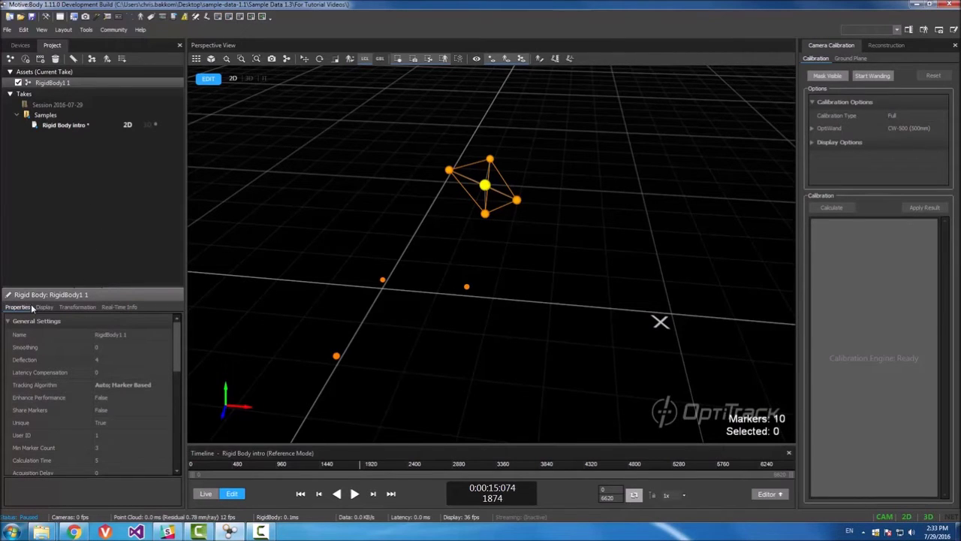
Step: Examine the rigid body's transformation settings and its real-time position and orientation while scrubbing to frame 1934
{"action": "left_click", "coordinate": [81, 307]}
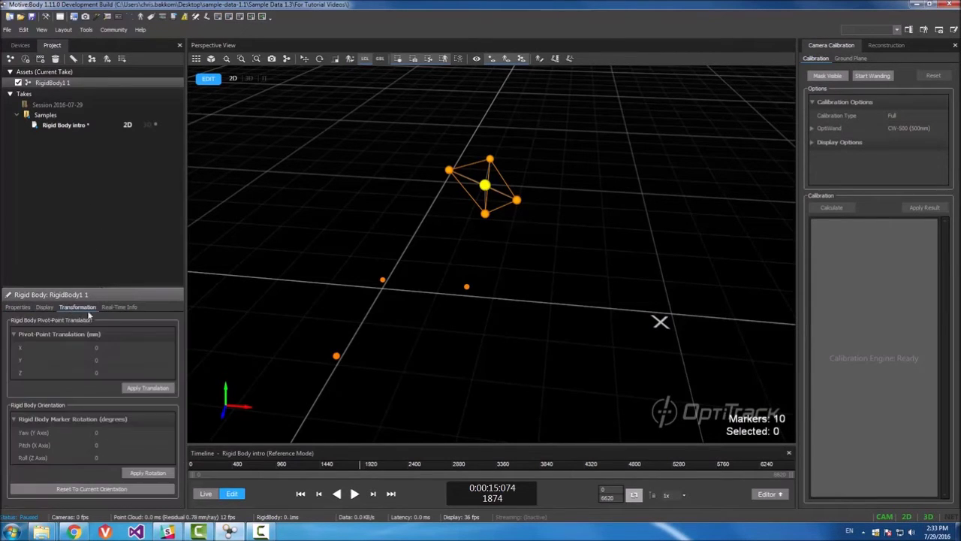
{"action": "left_click", "coordinate": [121, 307]}
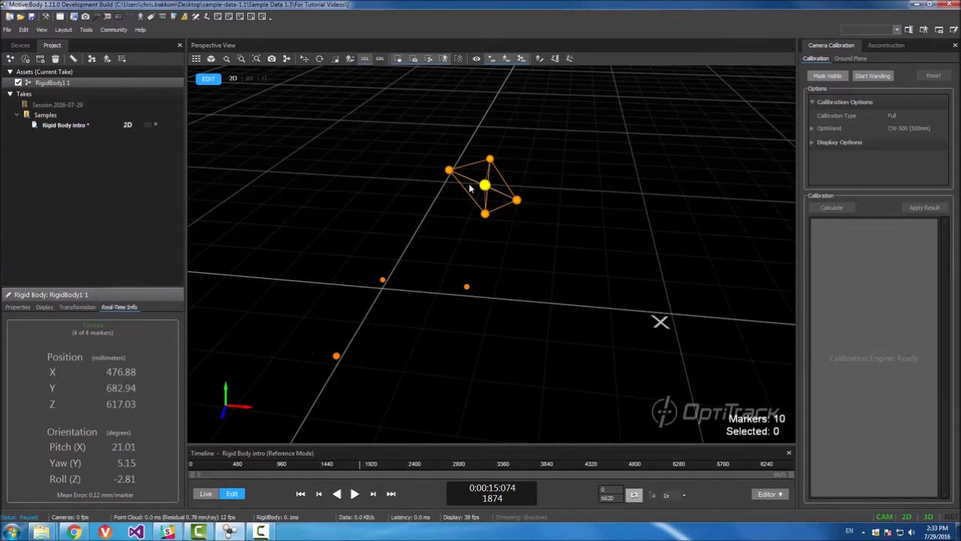
{"action": "left_click_drag", "start_coordinate": [363, 467], "coordinate": [364, 466]}
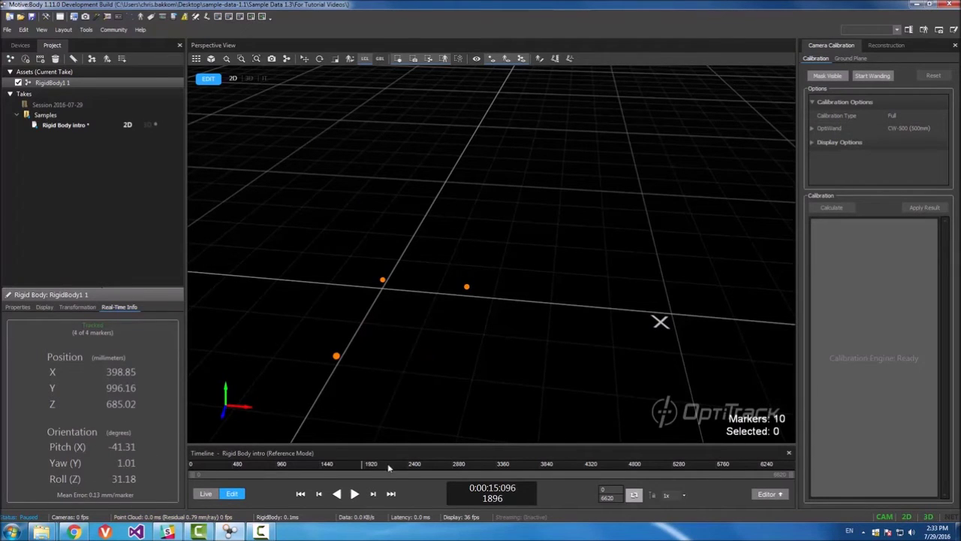
{"action": "left_click_drag", "start_coordinate": [365, 466], "coordinate": [368, 467]}
{"action": "right_click_drag", "start_coordinate": [605, 323], "coordinate": [535, 319]}
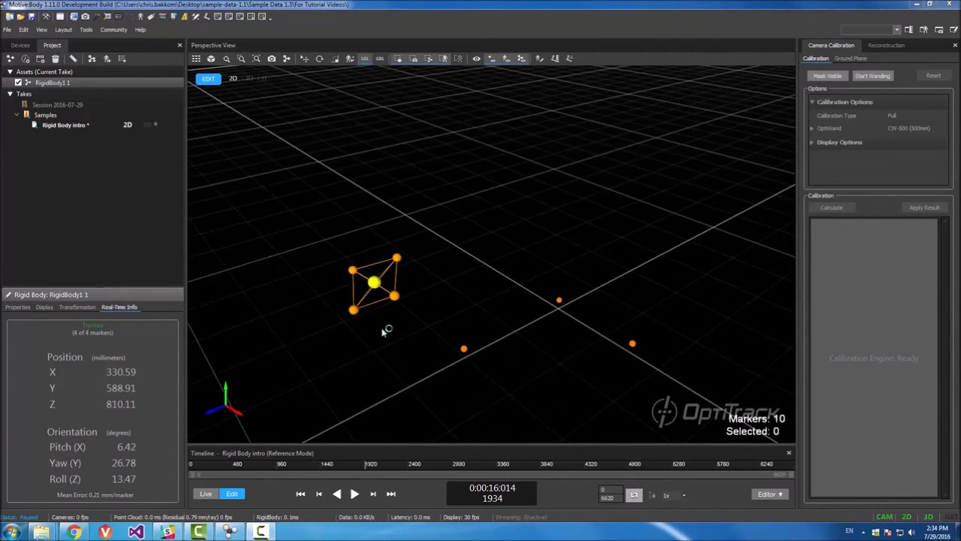
{"action": "right_click_drag", "start_coordinate": [386, 328], "coordinate": [365, 316]}
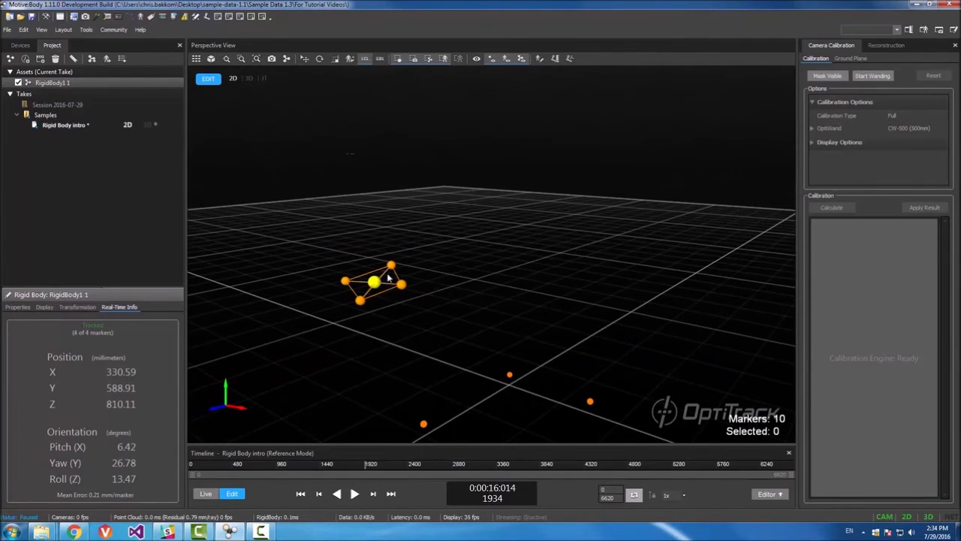
{"action": "mouse_move", "coordinate": [411, 280]}
{"action": "right_mouse_down"}
{"action": "mouse_move", "coordinate": [385, 281]}
{"action": "mouse_move", "coordinate": [410, 273]}
{"action": "right_mouse_up"}
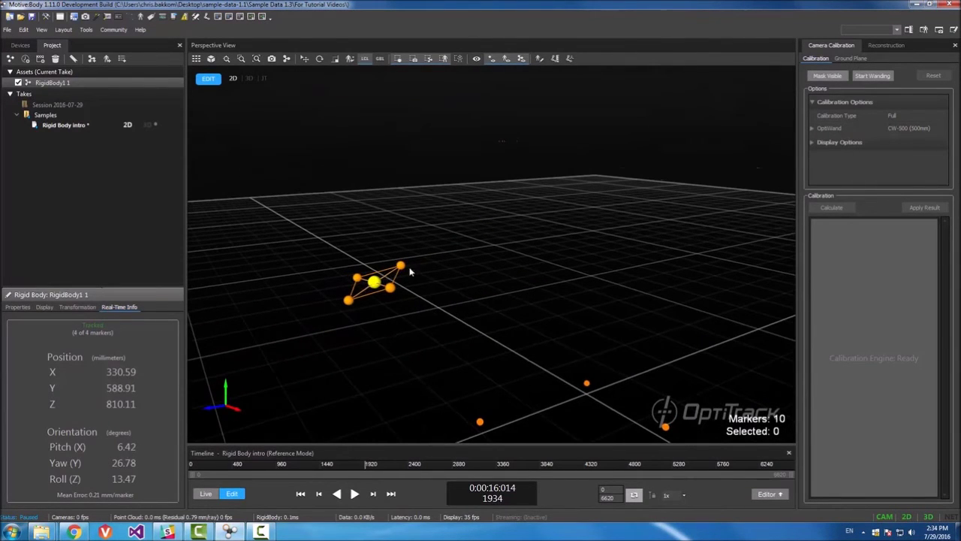
Step: Set the rigid body's Orientation display setting to True to show its X, Y and Z axes
{"action": "left_click", "coordinate": [44, 307]}
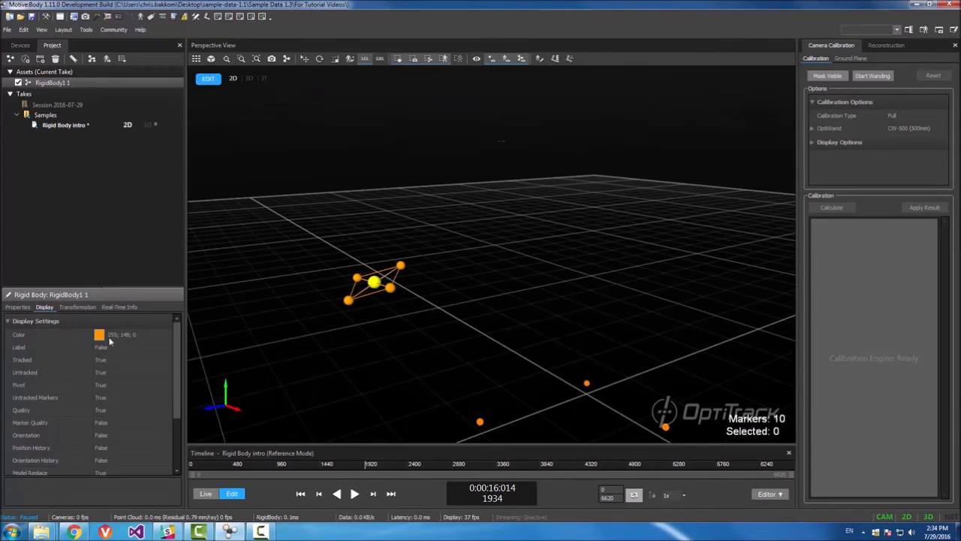
{"action": "left_click", "coordinate": [45, 435]}
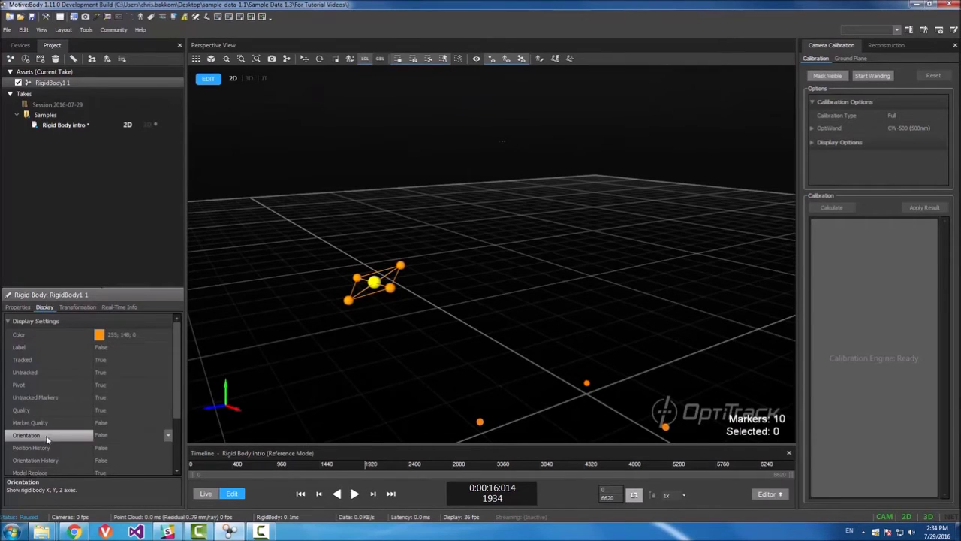
{"action": "left_click", "coordinate": [168, 435]}
{"action": "left_click", "coordinate": [128, 447]}
{"action": "right_click_drag", "start_coordinate": [332, 351], "coordinate": [421, 353]}
Step: Scrub to frame 2082 and reset the rigid body's axes to the current orientation
{"action": "left_click_drag", "start_coordinate": [354, 468], "coordinate": [379, 466]}
{"action": "right_click_drag", "start_coordinate": [546, 253], "coordinate": [495, 275]}
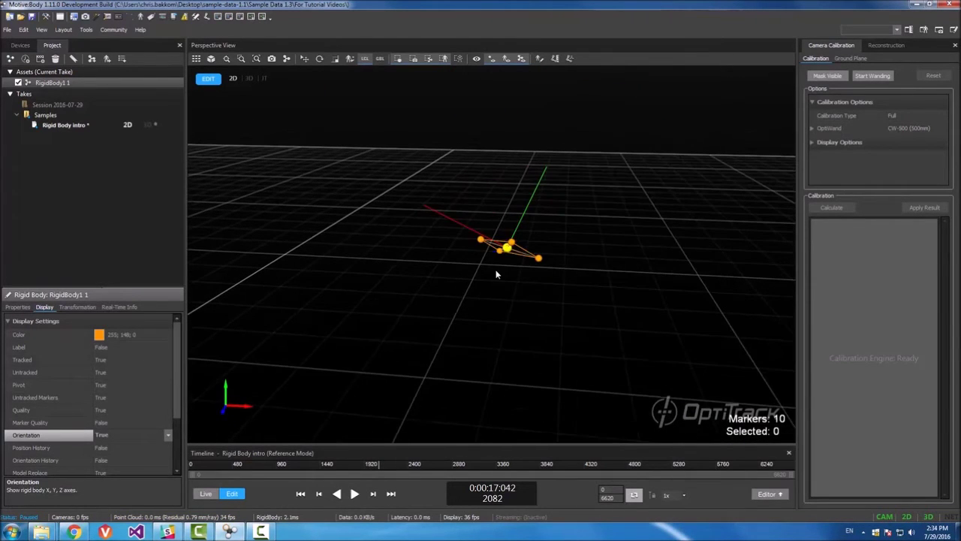
{"action": "left_click", "coordinate": [78, 308]}
{"action": "left_click", "coordinate": [86, 490]}
{"action": "right_click_drag", "start_coordinate": [451, 296], "coordinate": [516, 239]}
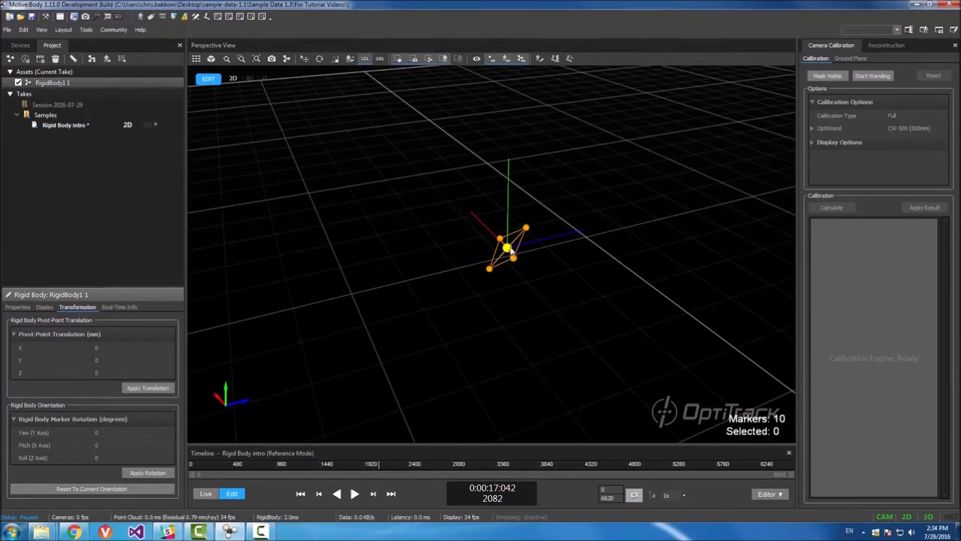
{"action": "right_click_drag", "start_coordinate": [509, 248], "coordinate": [521, 260]}
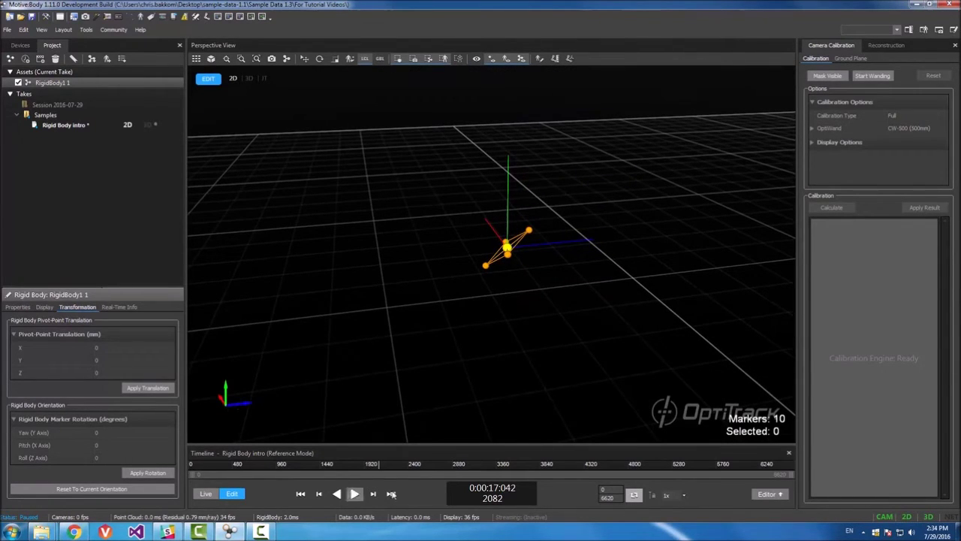
Step: Scrub through the take to frame 2181 to examine how the realigned axes follow the rigid body
{"action": "left_click", "coordinate": [382, 467]}
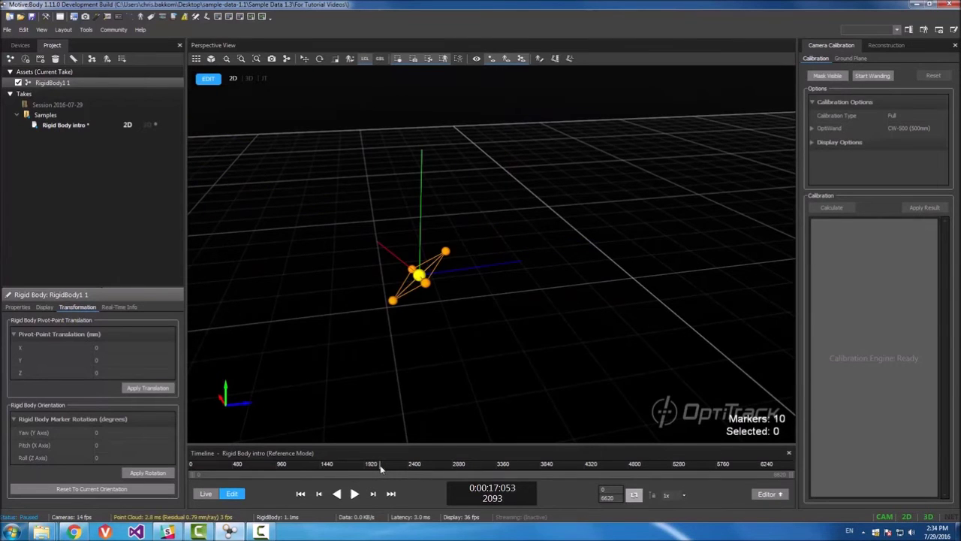
{"action": "right_click_drag", "start_coordinate": [336, 340], "coordinate": [419, 306]}
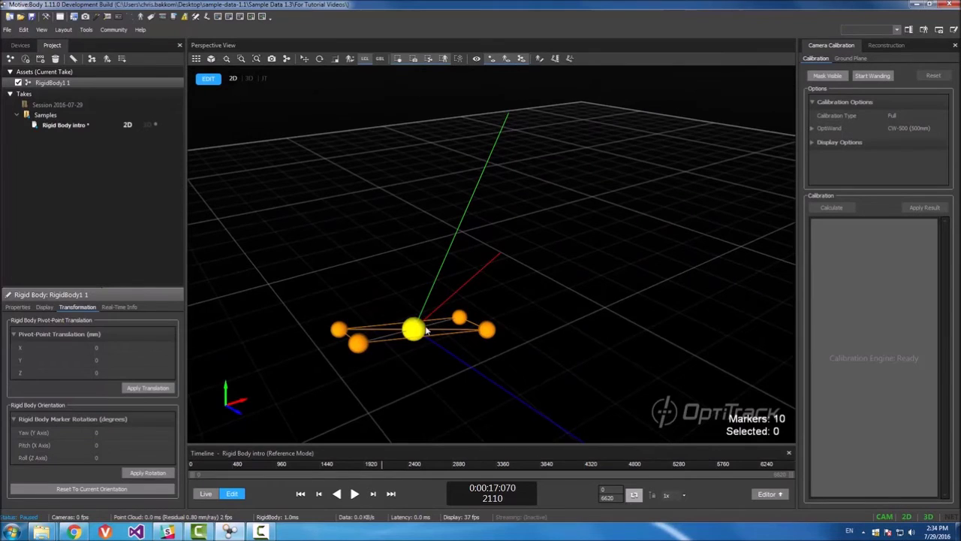
{"action": "left_click", "coordinate": [426, 330]}
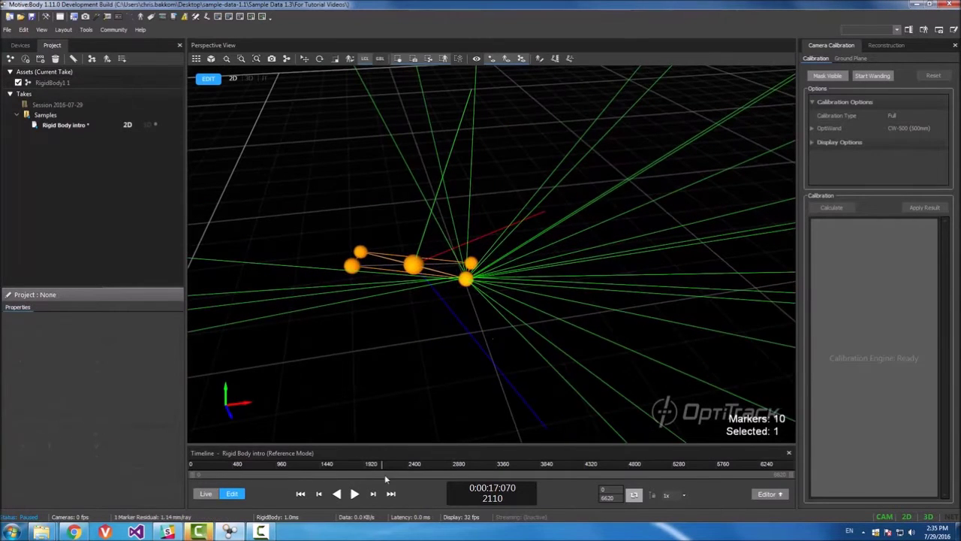
{"action": "left_click", "coordinate": [390, 468]}
{"action": "left_click_drag", "start_coordinate": [389, 467], "coordinate": [388, 467]}
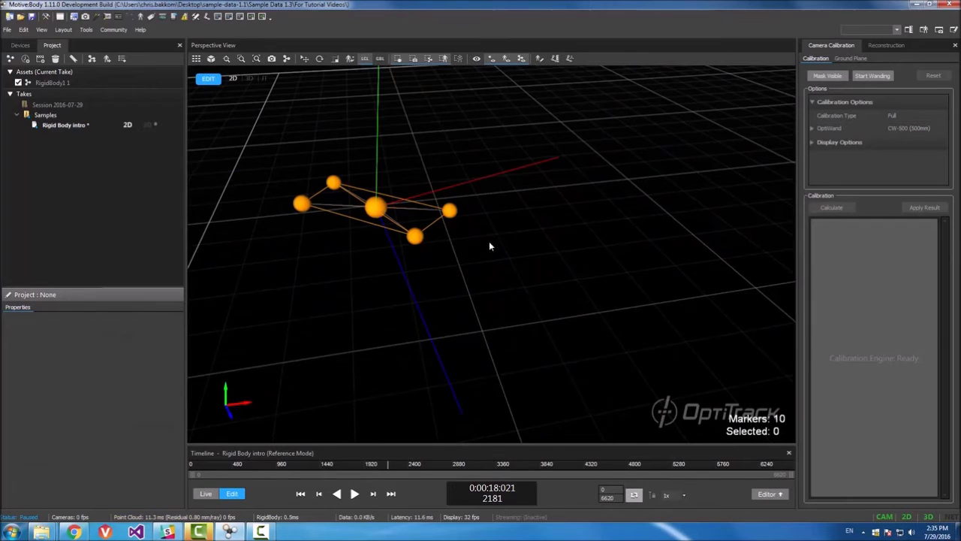
{"action": "right_click_drag", "start_coordinate": [489, 241], "coordinate": [402, 234]}
Step: Set the rigid body's pivot point to its nearest marker, the one between the red and blue axes
{"action": "left_click", "coordinate": [385, 205]}
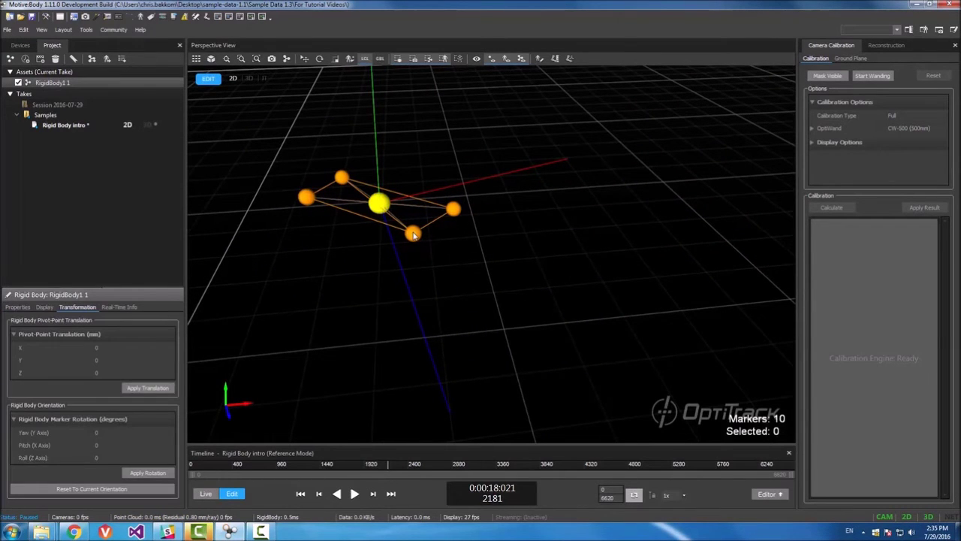
{"action": "left_click", "coordinate": [413, 235]}
{"action": "right_click", "coordinate": [413, 236]}
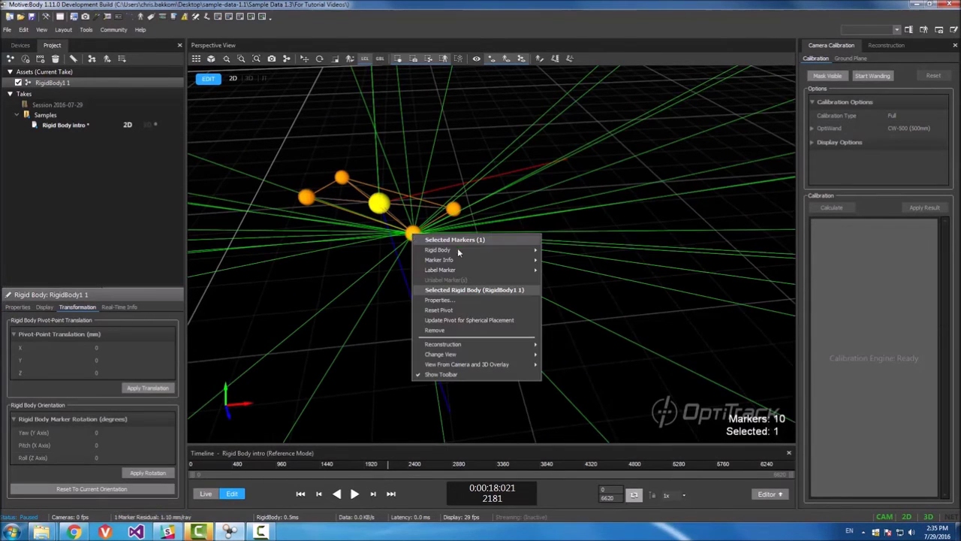
{"action": "mouse_move", "coordinate": [457, 250]}
{"action": "left_click", "coordinate": [592, 280]}
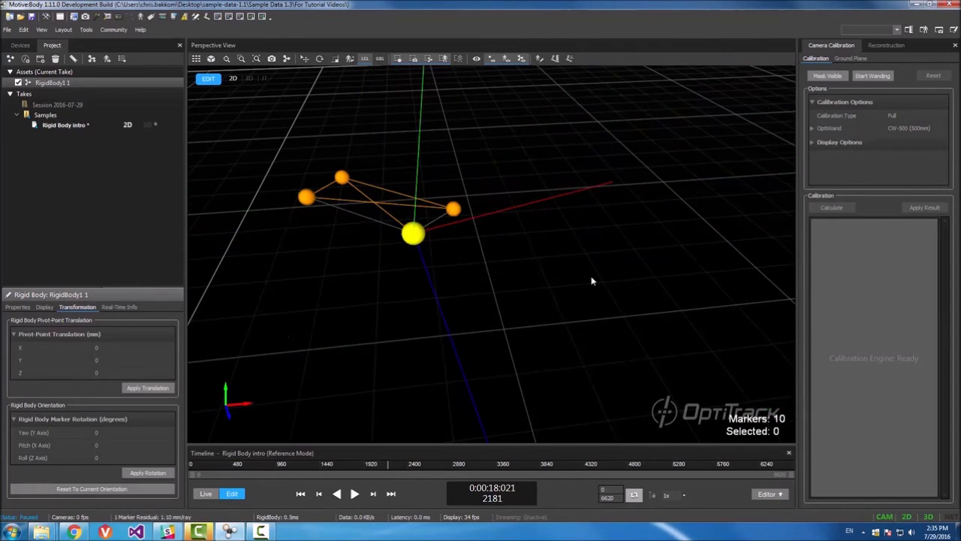
{"action": "right_click_drag", "start_coordinate": [534, 232], "coordinate": [406, 237]}
{"action": "scroll", "coordinate": [479, 233], "scroll_direction": "down", "scroll_amount": 3}
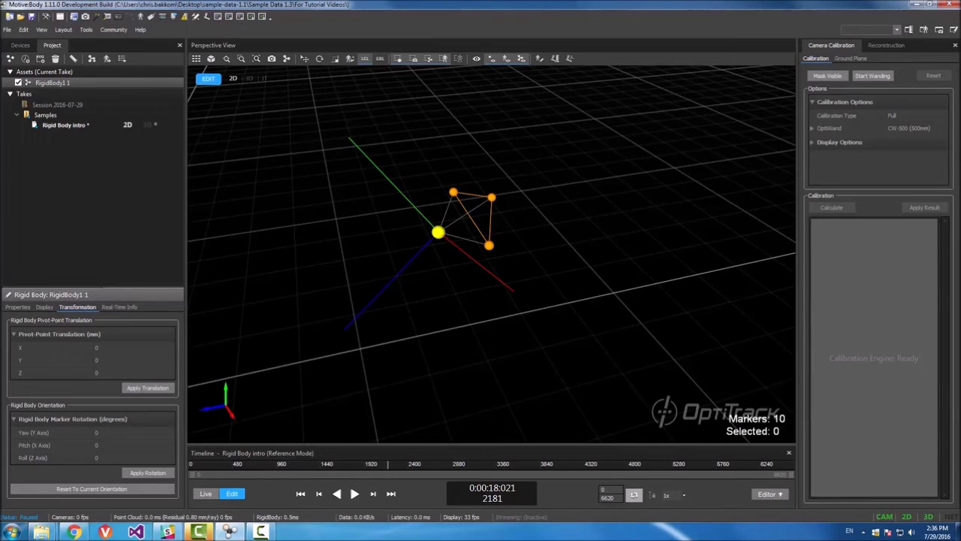
Step: Translate the rigid body's pivot point by 50 mm in X
{"action": "right_click_drag", "start_coordinate": [557, 340], "coordinate": [638, 246]}
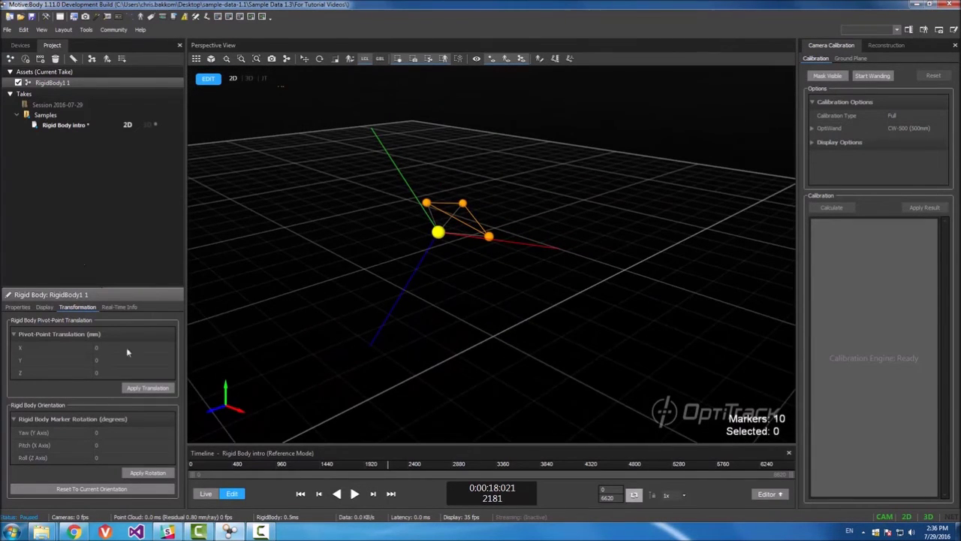
{"action": "left_click", "coordinate": [103, 348]}
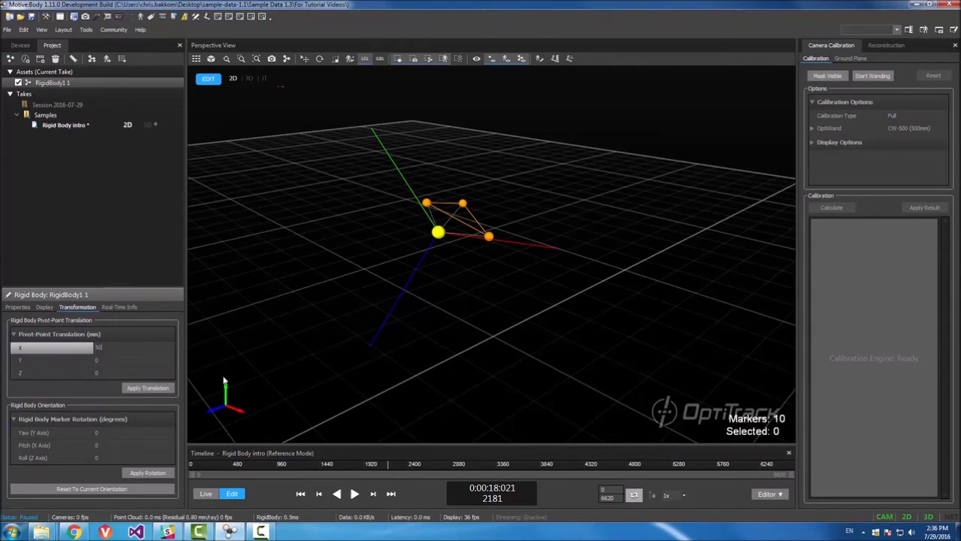
{"action": "type", "text": "50"}
{"action": "key", "text": "Return"}
{"action": "left_click", "coordinate": [149, 389]}
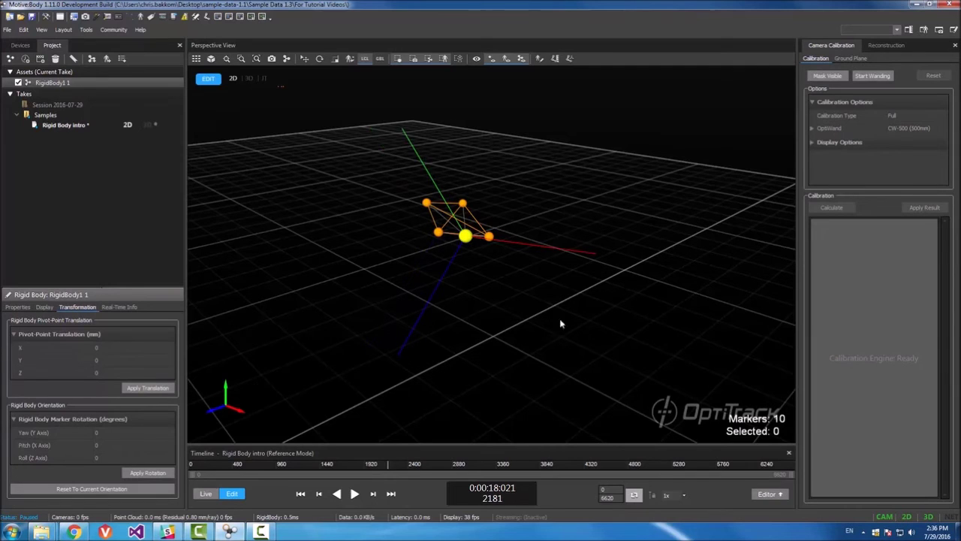
Step: Translate the rigid body's pivot point by 10 mm in Z
{"action": "right_click_drag", "start_coordinate": [516, 241], "coordinate": [314, 231]}
{"action": "scroll", "coordinate": [315, 231], "scroll_direction": "up", "scroll_amount": 3}
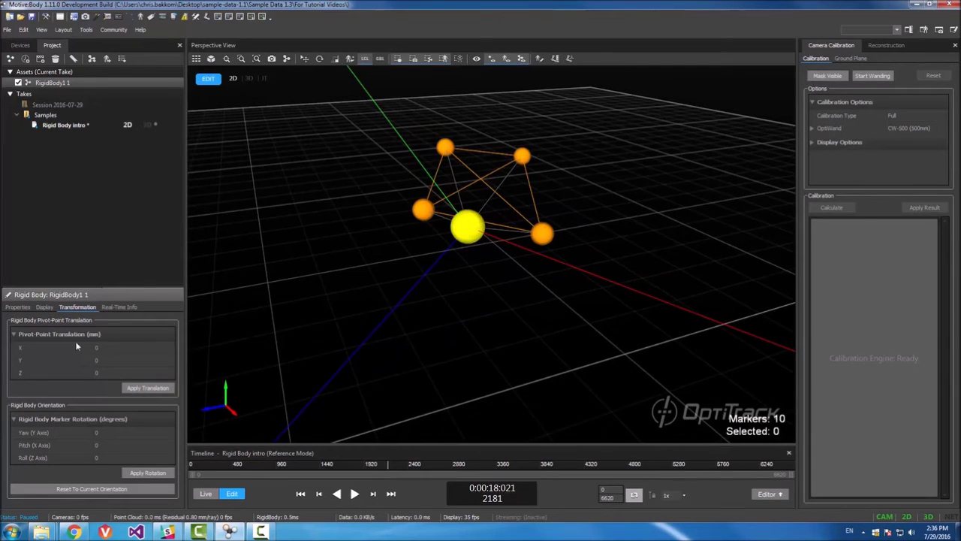
{"action": "mouse_move", "coordinate": [482, 235]}
{"action": "right_mouse_down"}
{"action": "mouse_move", "coordinate": [467, 223]}
{"action": "mouse_move", "coordinate": [423, 241]}
{"action": "right_mouse_up"}
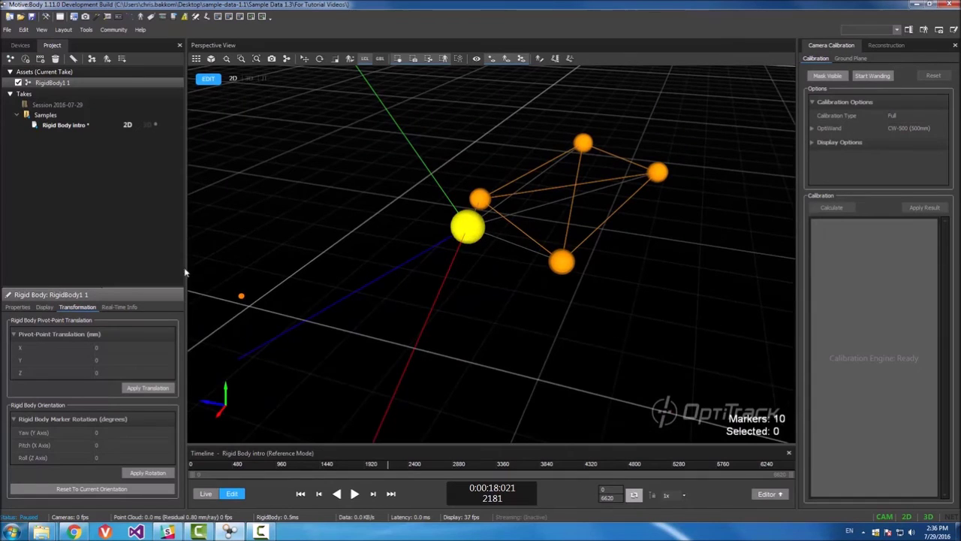
{"action": "left_click", "coordinate": [112, 359]}
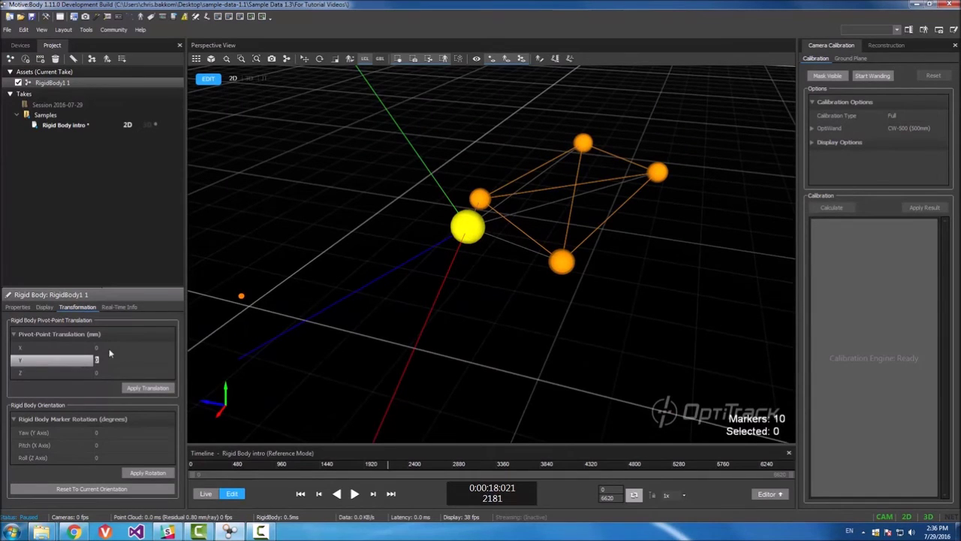
{"action": "left_click", "coordinate": [111, 372]}
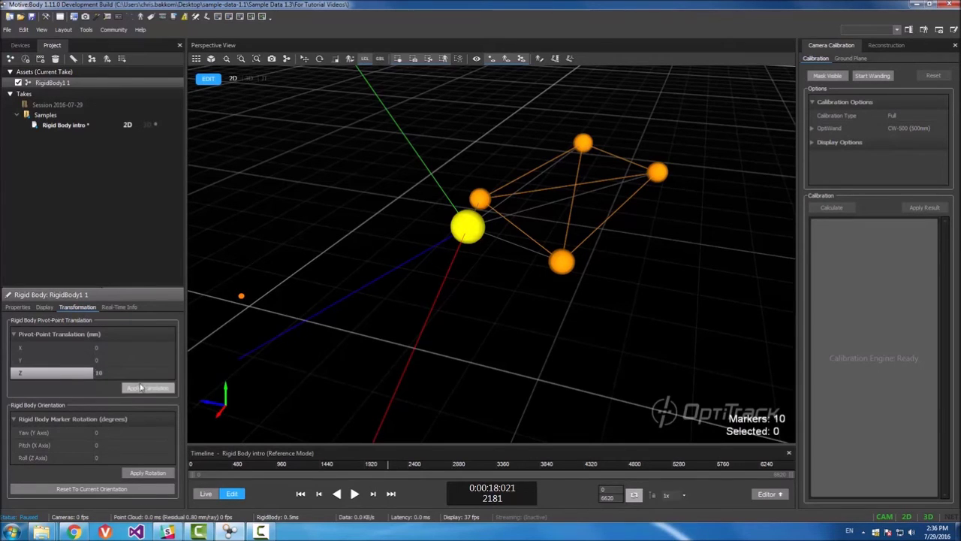
{"action": "left_click", "coordinate": [140, 388]}
Step: Translate the rigid body's pivot point by 50 mm in Y and inspect its offset from the markers
{"action": "left_click", "coordinate": [110, 359]}
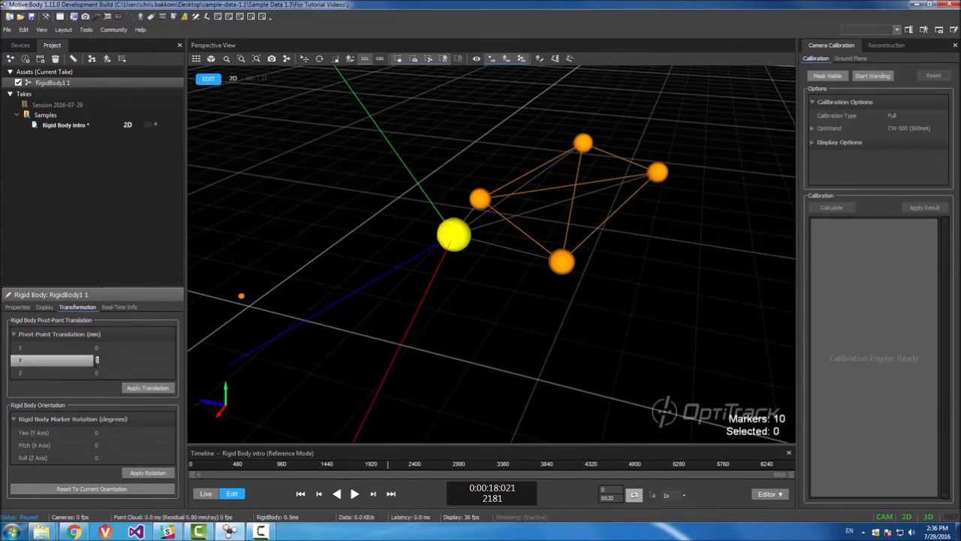
{"action": "type", "text": "50"}
{"action": "left_click", "coordinate": [147, 388]}
{"action": "mouse_move", "coordinate": [232, 365]}
{"action": "right_mouse_down"}
{"action": "mouse_move", "coordinate": [424, 235]}
{"action": "mouse_move", "coordinate": [344, 219]}
{"action": "mouse_move", "coordinate": [489, 217]}
{"action": "mouse_move", "coordinate": [399, 201]}
{"action": "right_mouse_up"}
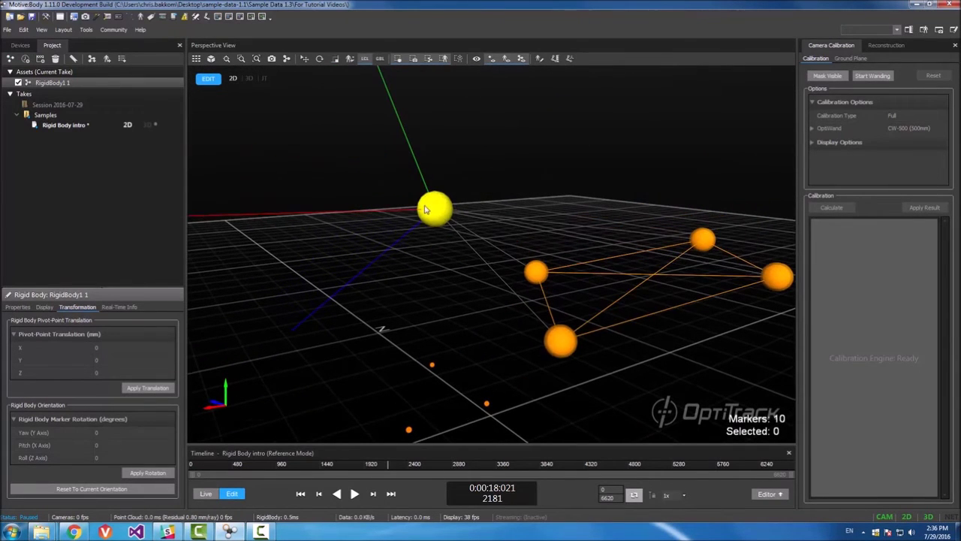
{"action": "right_click_drag", "start_coordinate": [304, 378], "coordinate": [450, 293]}
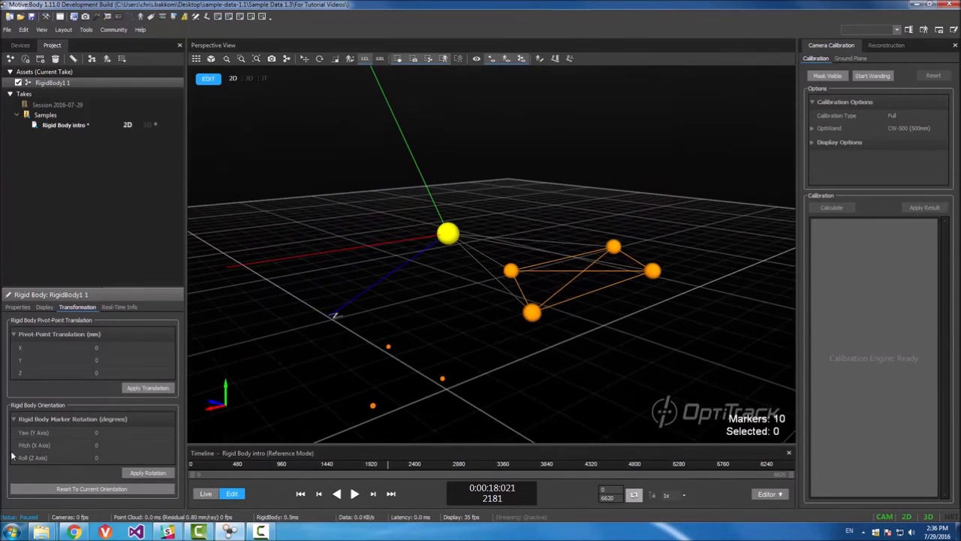
Step: Rotate the rigid body's orientation by 90 degrees in pitch about the X axis and inspect the axes
{"action": "left_click", "coordinate": [96, 447]}
{"action": "type", "text": "90"}
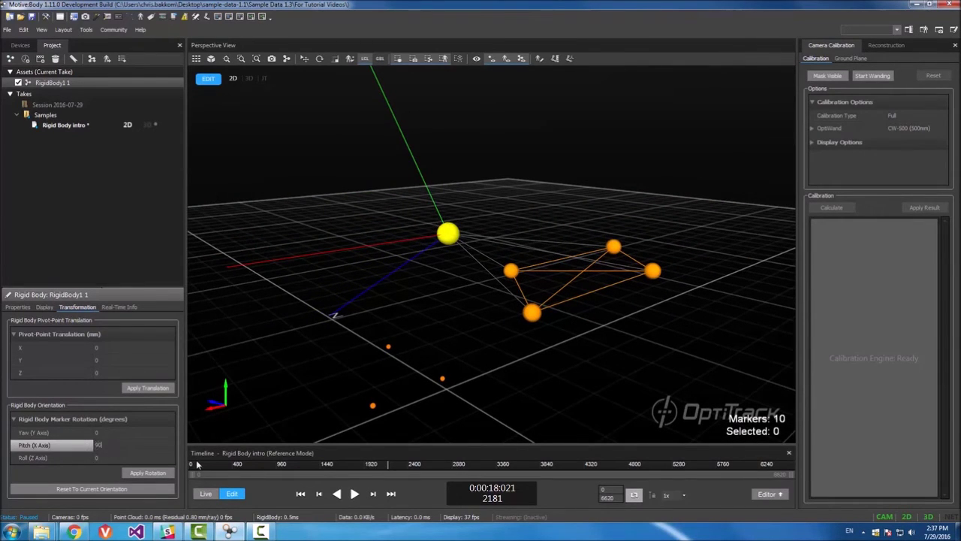
{"action": "left_click", "coordinate": [142, 473]}
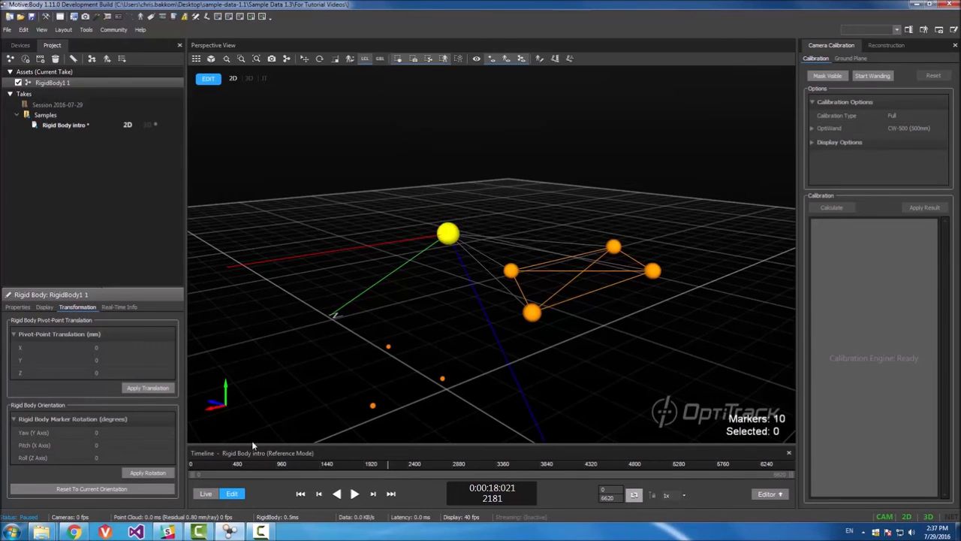
{"action": "right_click_drag", "start_coordinate": [456, 254], "coordinate": [518, 262]}
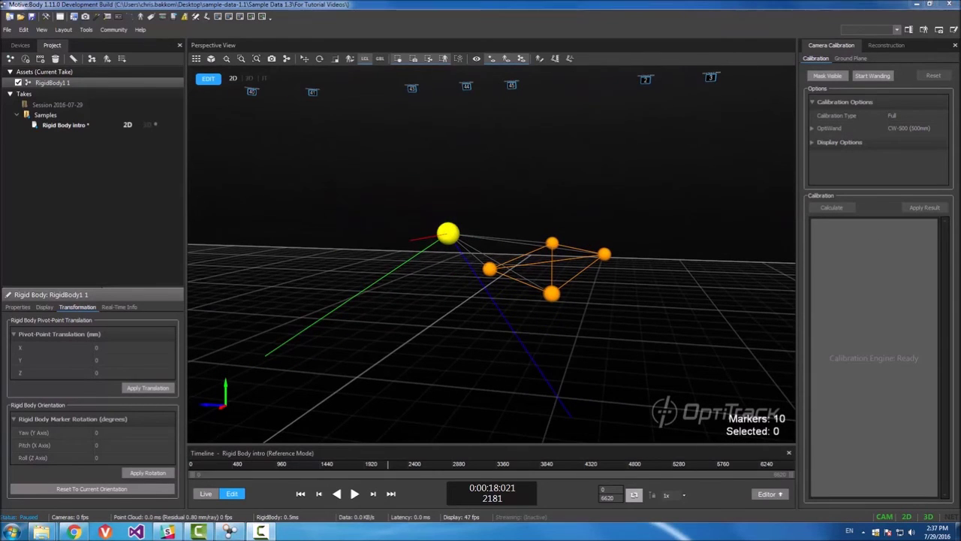
{"action": "right_click_drag", "start_coordinate": [414, 279], "coordinate": [592, 230]}
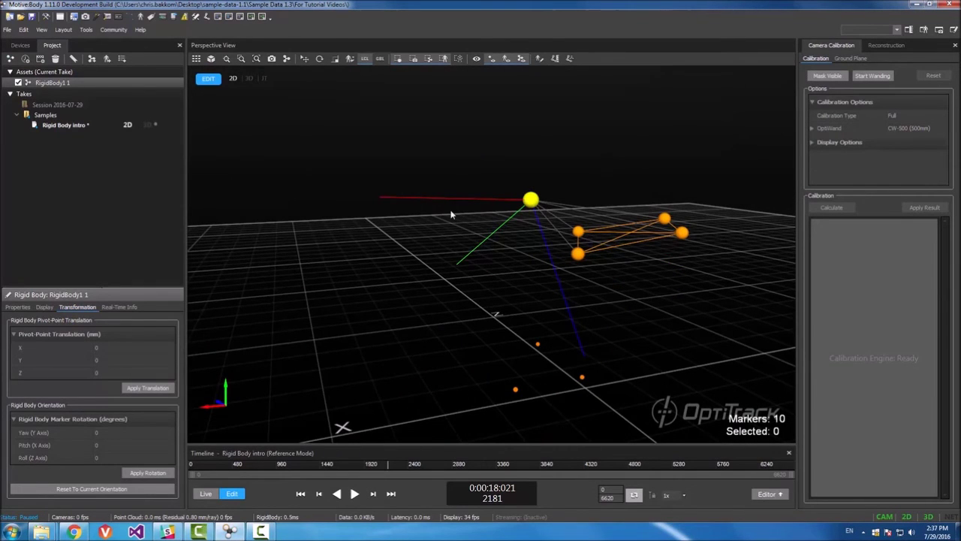
{"action": "right_click_drag", "start_coordinate": [450, 215], "coordinate": [449, 207]}
Step: Switch the Rigid Body intro take to its recorded 3D data and scrub to frame 2214
{"action": "left_click", "coordinate": [150, 126]}
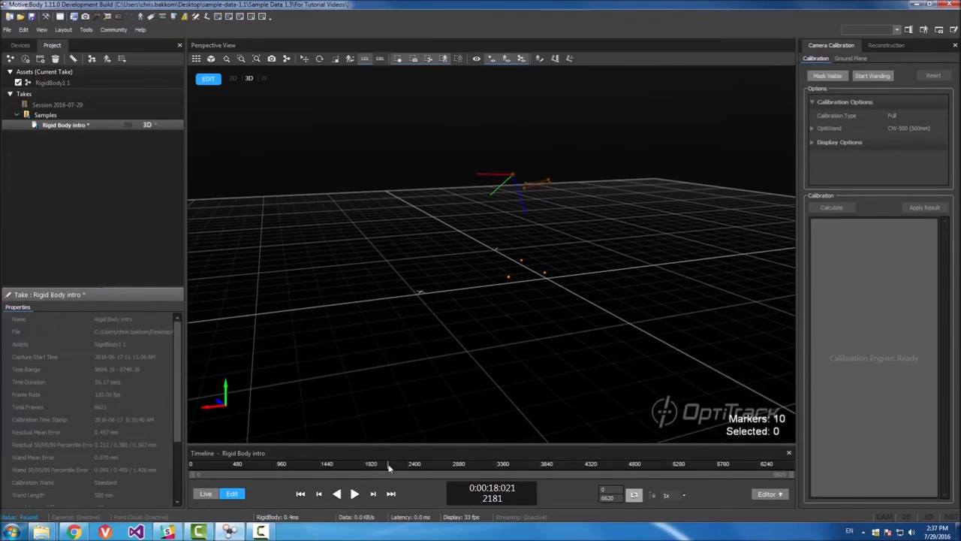
{"action": "left_click_drag", "start_coordinate": [391, 467], "coordinate": [392, 467]}
{"action": "right_click_drag", "start_coordinate": [402, 235], "coordinate": [235, 144]}
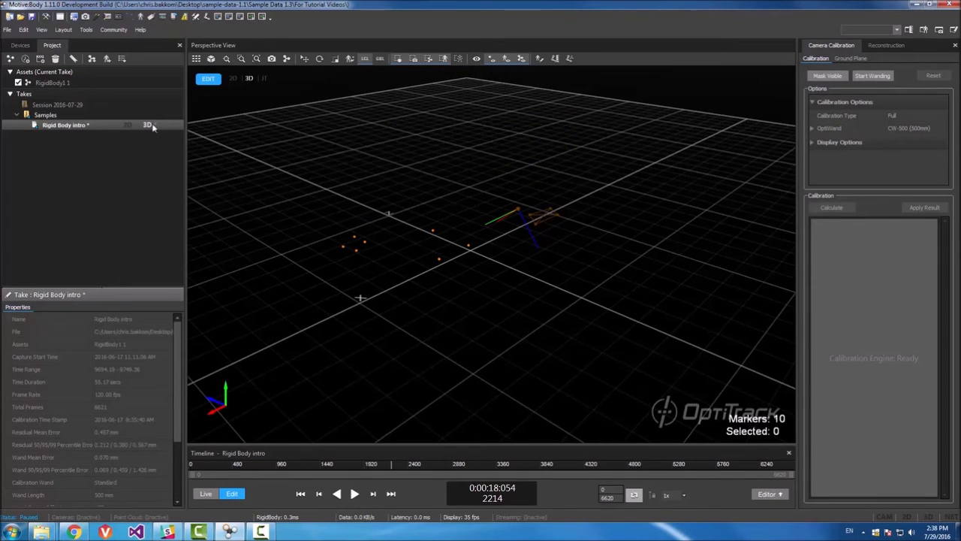
{"action": "scroll", "coordinate": [531, 237], "scroll_direction": "up", "scroll_amount": 3}
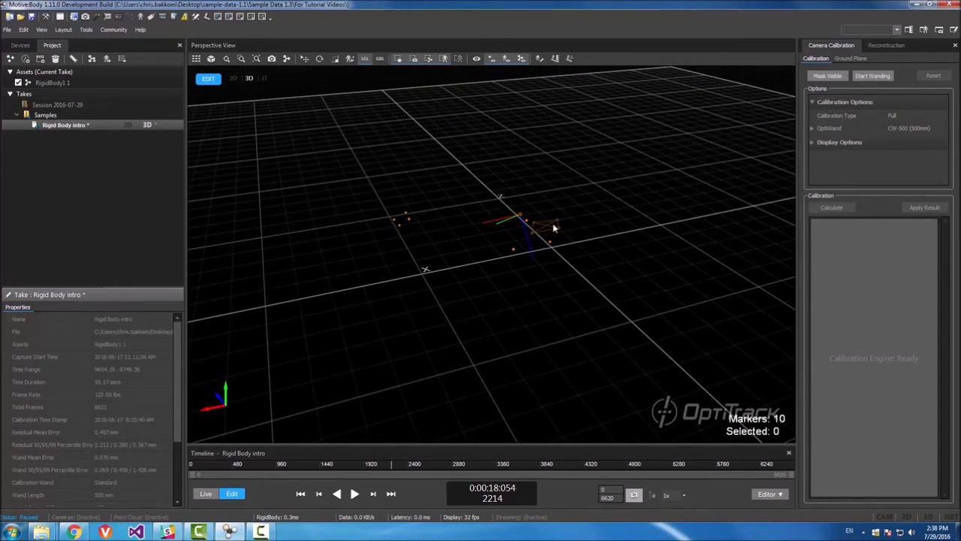
{"action": "right_click_drag", "start_coordinate": [539, 229], "coordinate": [322, 172]}
Step: Switch the take to 2D data and examine the rigid body's live-reconstructed position around its markers
{"action": "left_click", "coordinate": [125, 124]}
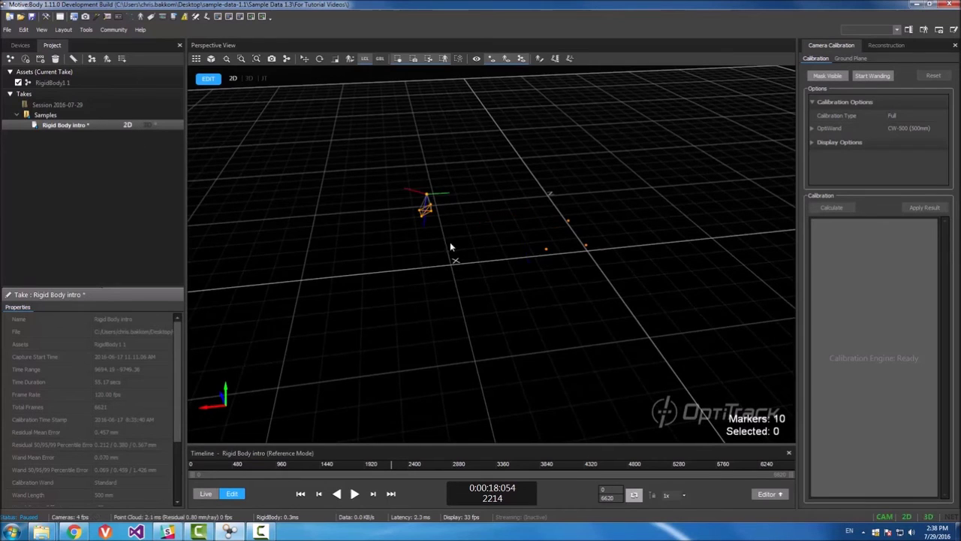
{"action": "scroll", "coordinate": [439, 223], "scroll_direction": "up", "scroll_amount": 5}
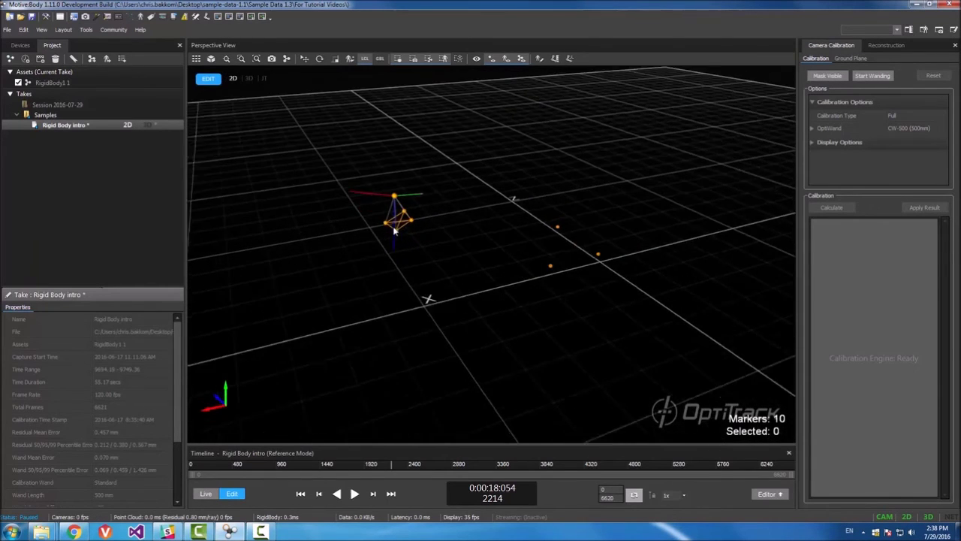
{"action": "right_click_drag", "start_coordinate": [454, 243], "coordinate": [511, 234]}
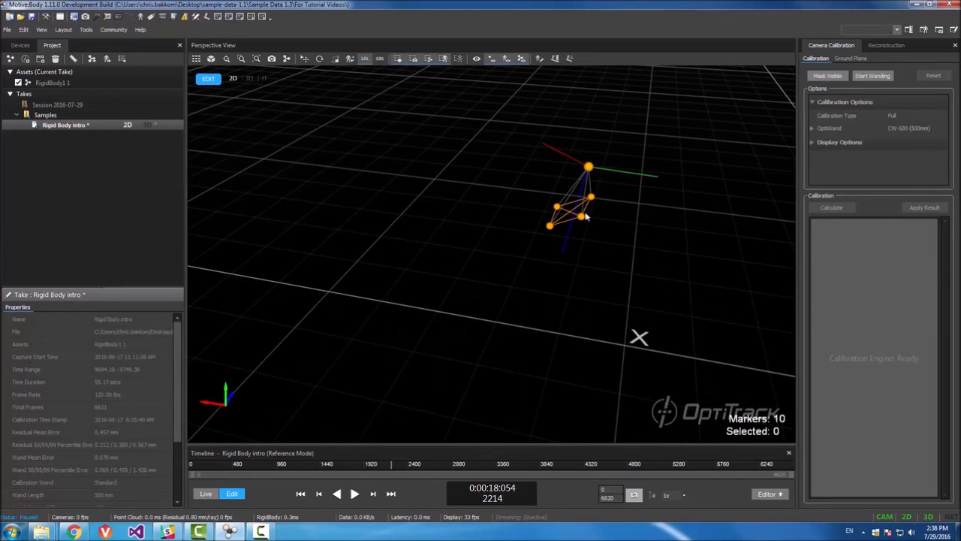
{"action": "scroll", "coordinate": [586, 222], "scroll_direction": "down", "scroll_amount": 5}
{"action": "right_click_drag", "start_coordinate": [633, 225], "coordinate": [414, 211]}
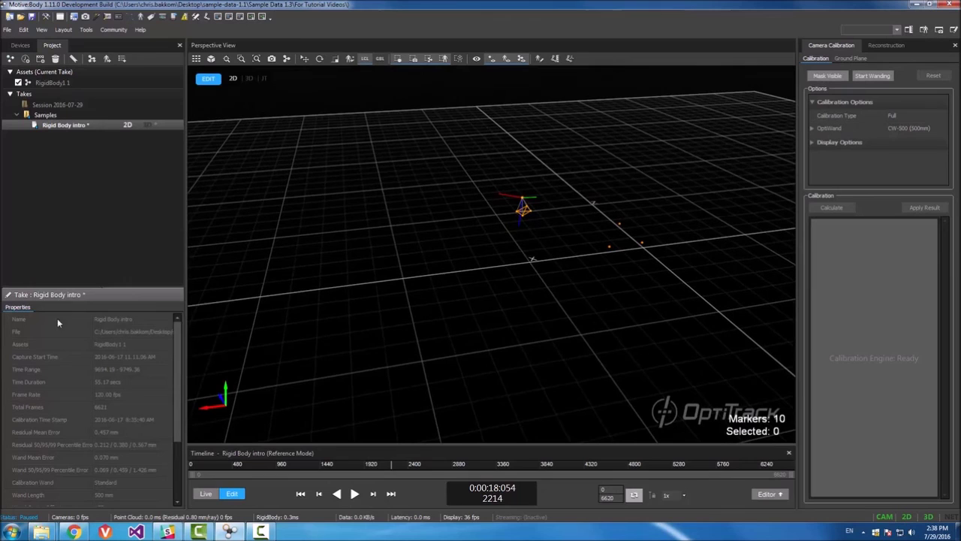
Step: Select RigidBody1 1 and switch the take back to its recorded 3D data
{"action": "left_click", "coordinate": [57, 82]}
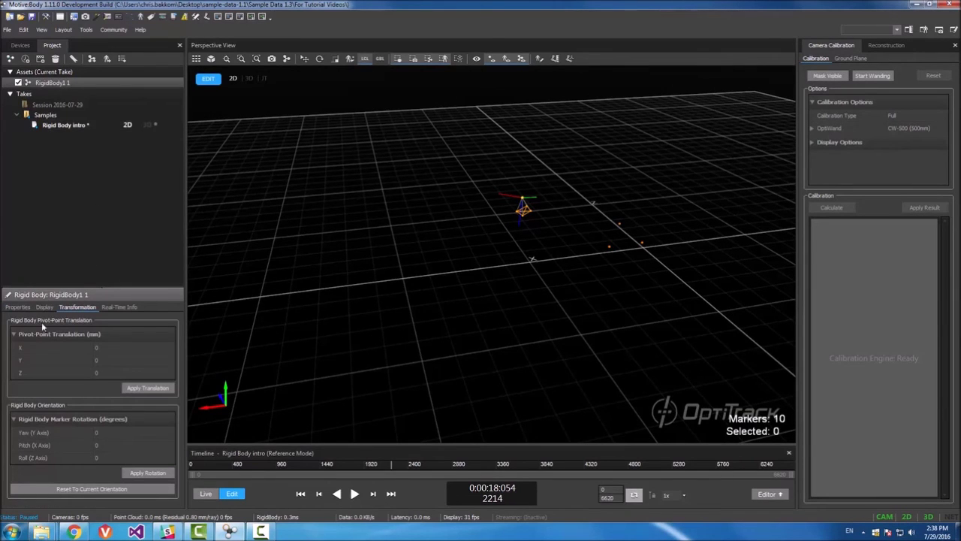
{"action": "right_click_drag", "start_coordinate": [423, 325], "coordinate": [380, 187]}
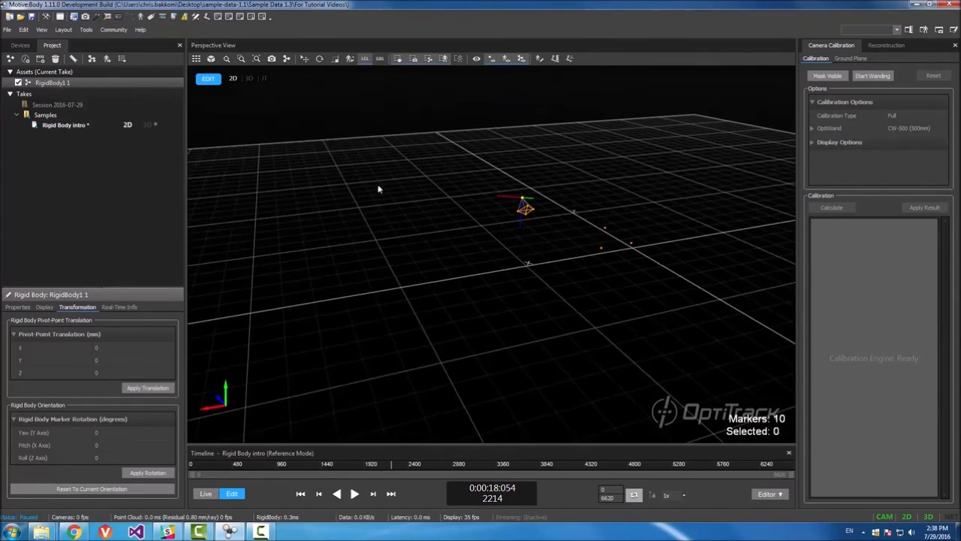
{"action": "left_click", "coordinate": [149, 126]}
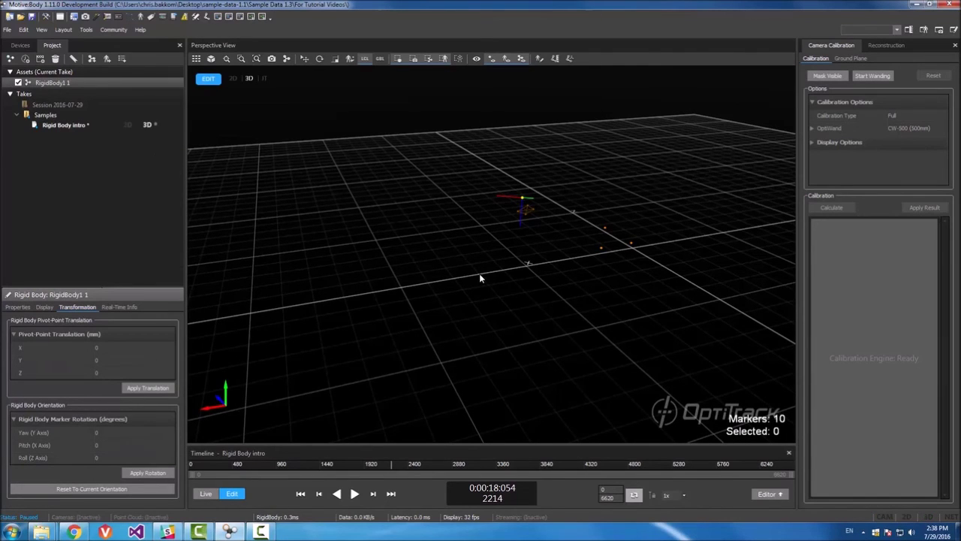
{"action": "right_click", "coordinate": [72, 126]}
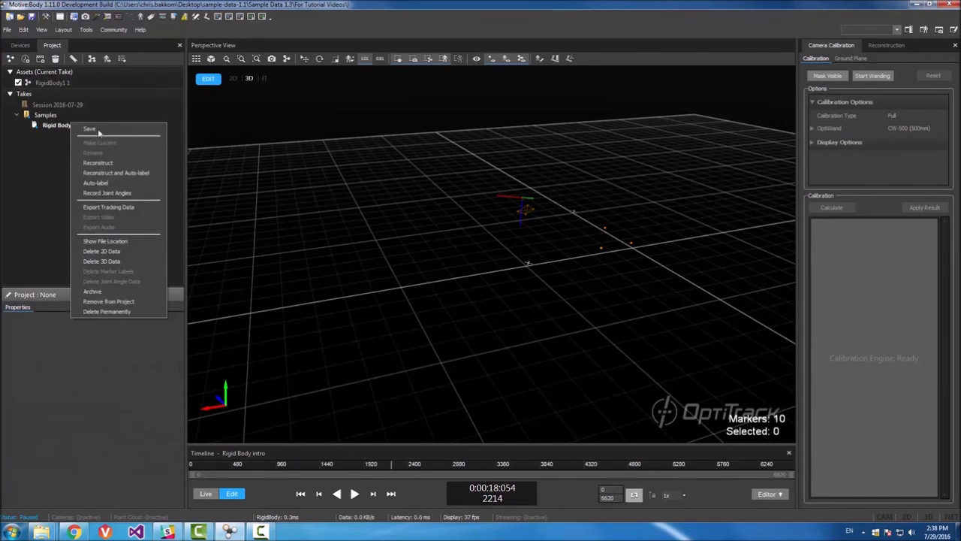
{"action": "left_click", "coordinate": [136, 186]}
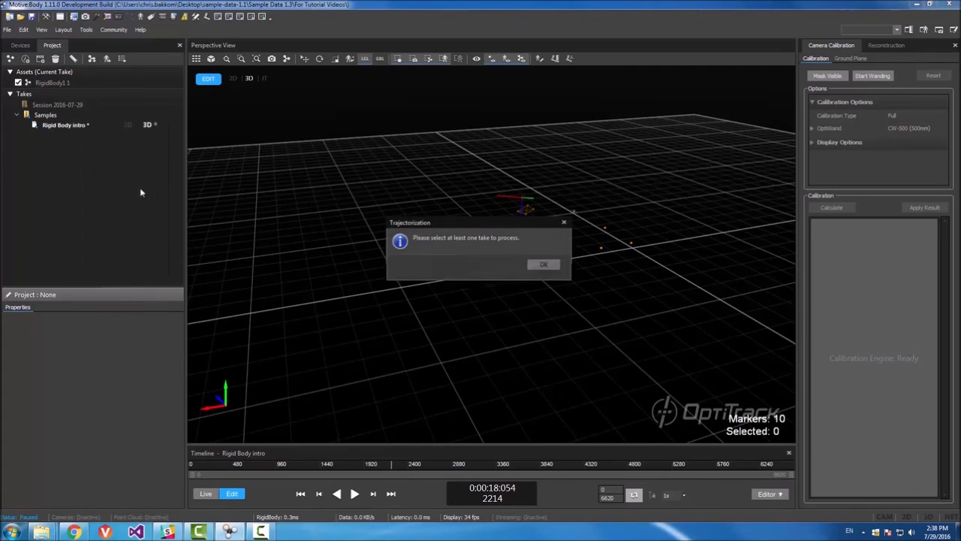
{"action": "left_click", "coordinate": [546, 266]}
Step: Auto-label the Rigid Body intro take and scrub to frame 2219 to check the rigid body's tracking
{"action": "left_click", "coordinate": [67, 128]}
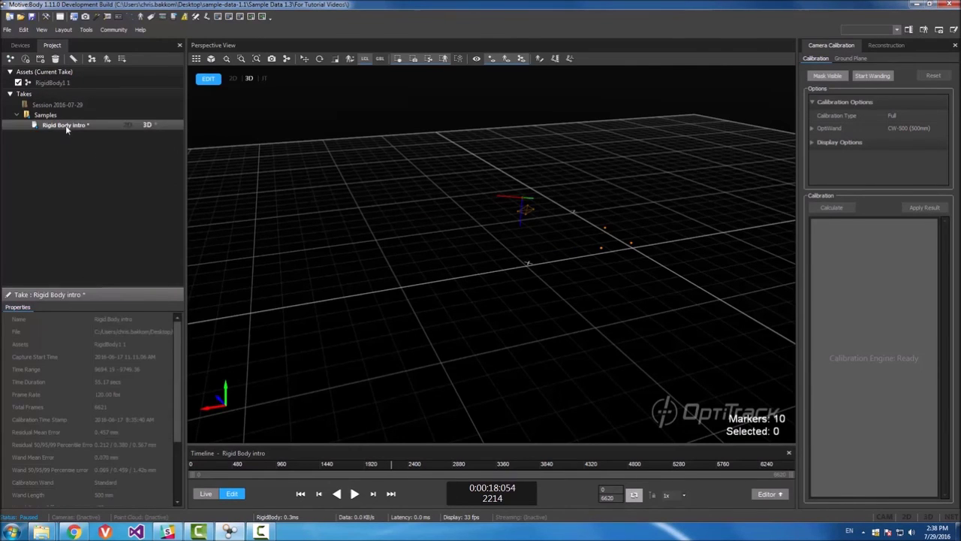
{"action": "right_click", "coordinate": [68, 129]}
{"action": "left_click", "coordinate": [90, 189]}
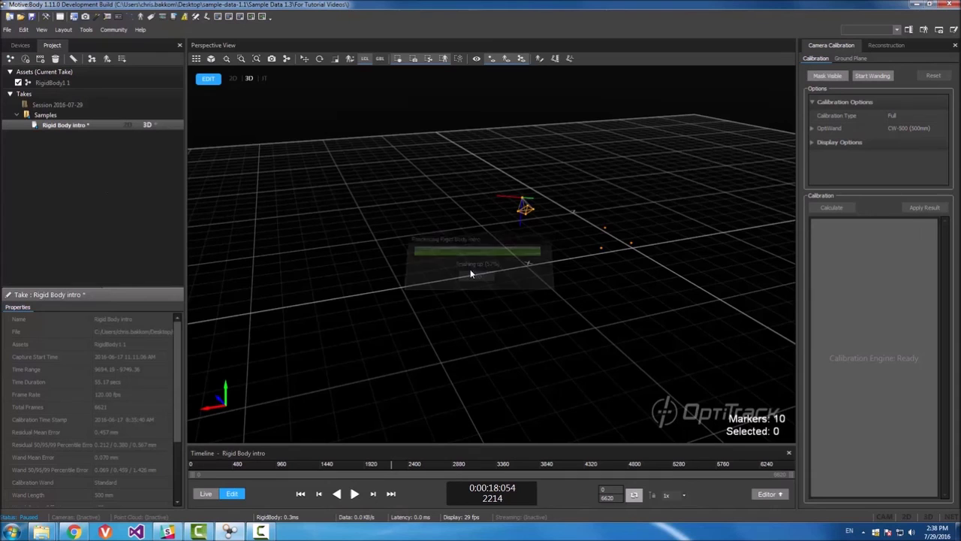
{"action": "right_click_drag", "start_coordinate": [571, 248], "coordinate": [538, 260]}
{"action": "left_click_drag", "start_coordinate": [391, 467], "coordinate": [392, 467]}
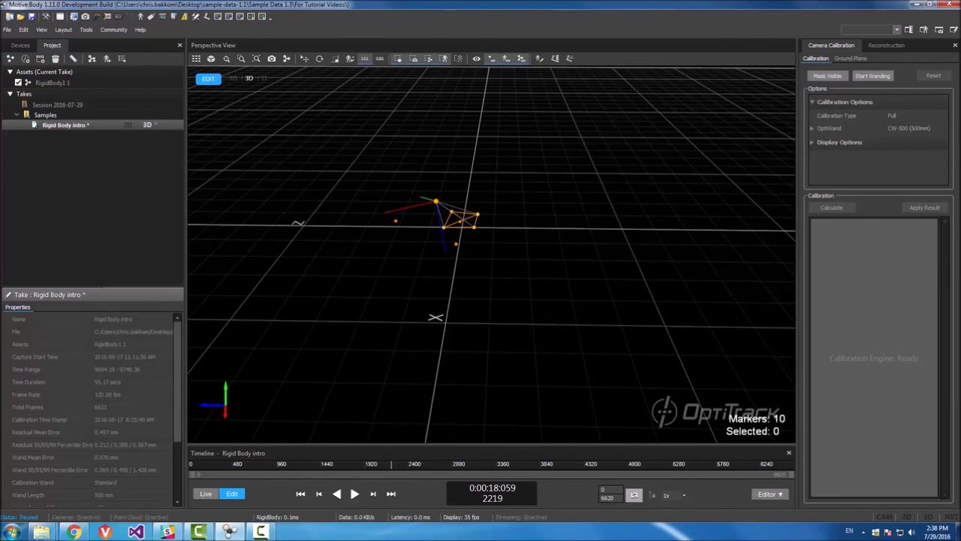